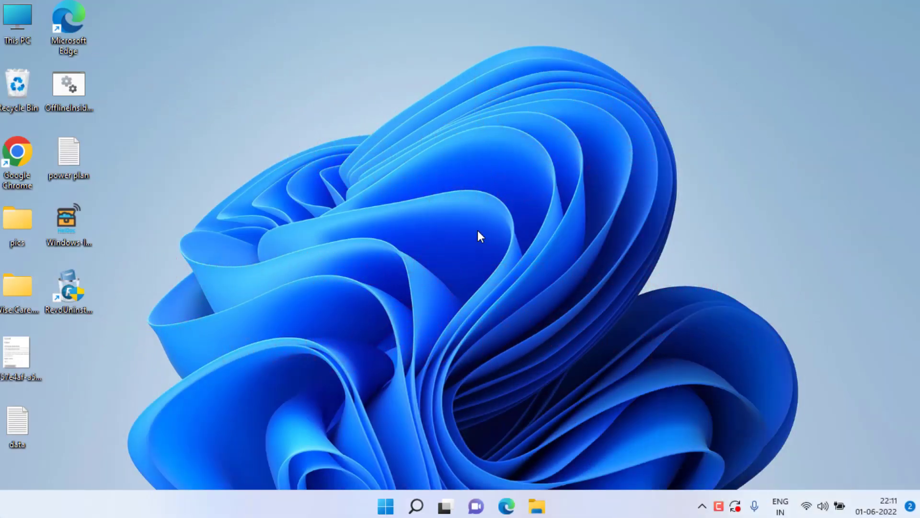
Review the Windows Update page in Settings, then close Settings
key("super+i")
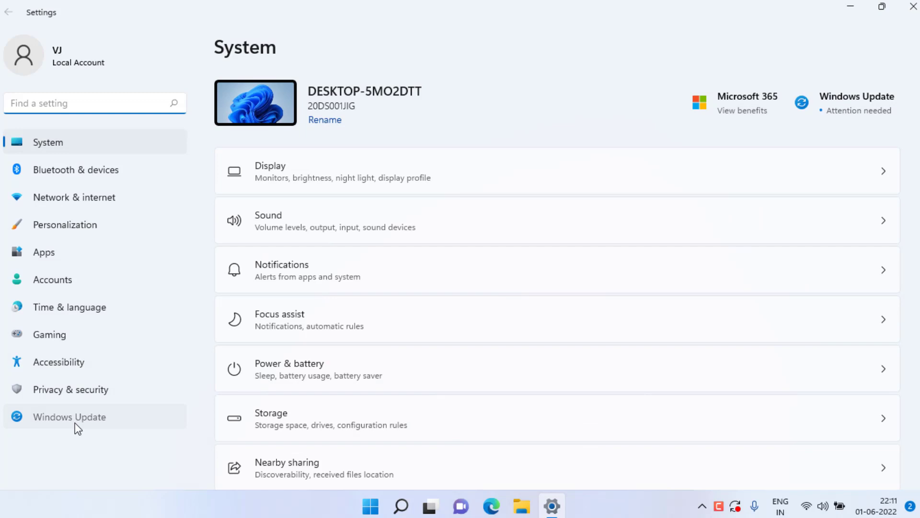
left_click(75, 424)
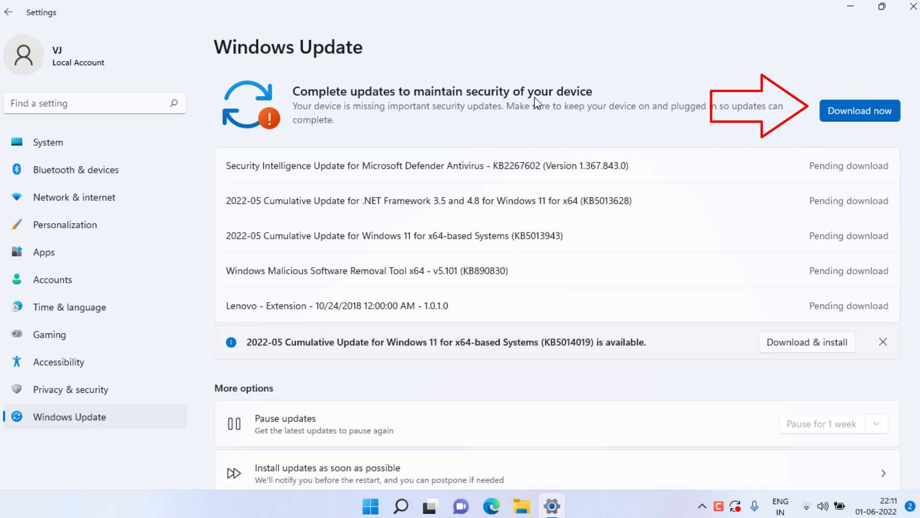
left_click(913, 6)
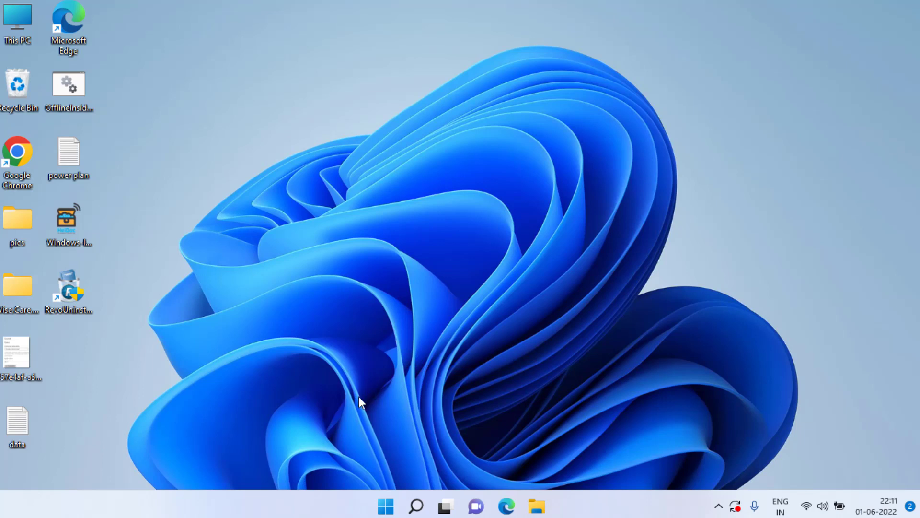
Launch services.msc from the Run dialog to open the Services console
left_click(386, 505)
type("run")
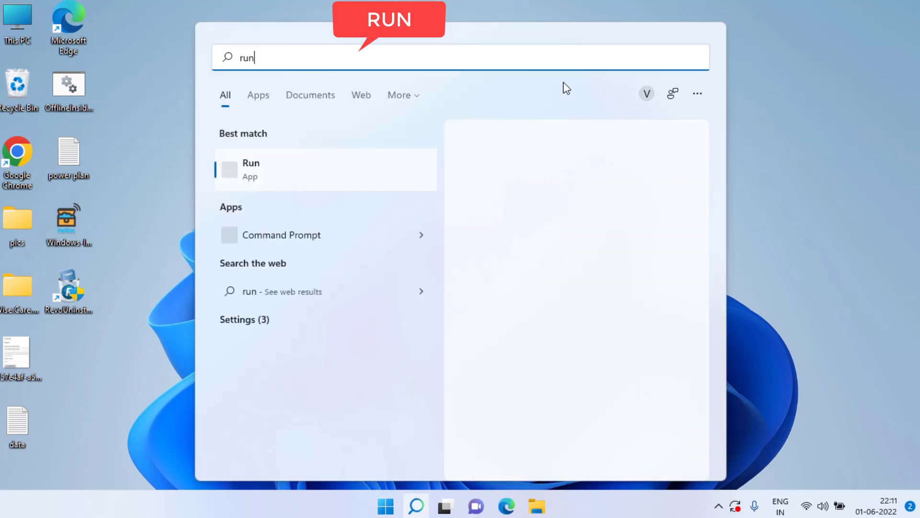
key("Return")
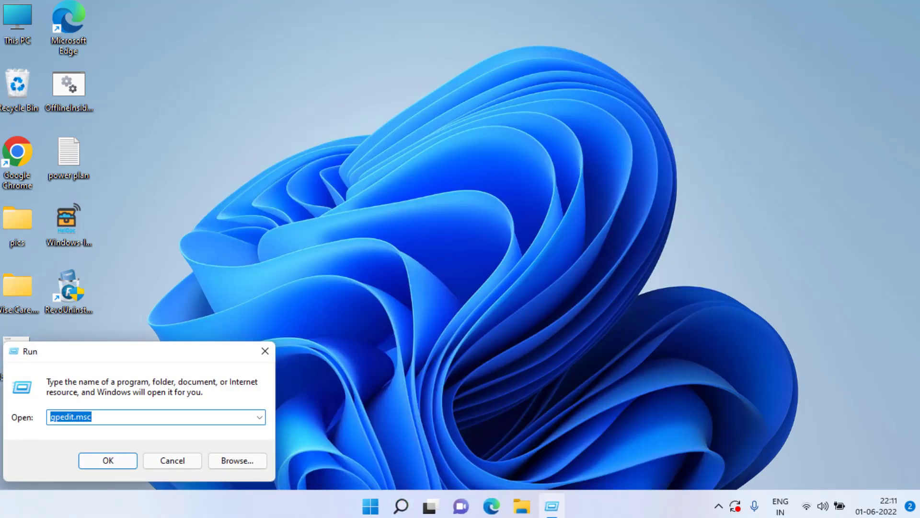
type("services.msc")
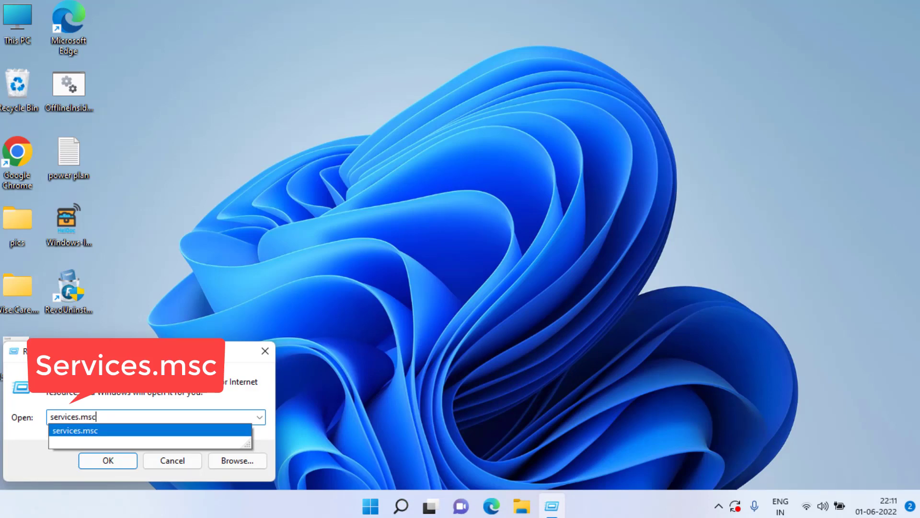
key("Return")
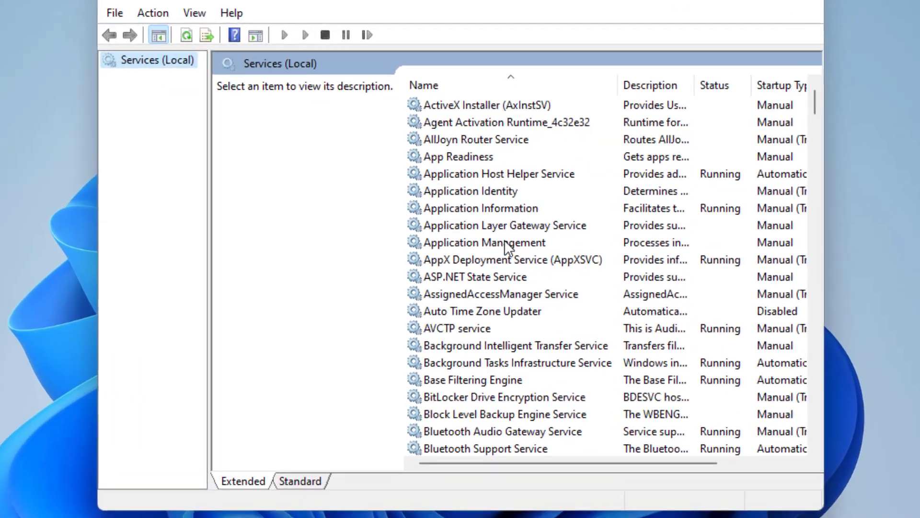
Set the Credential Manager service's startup type to Automatic, apply it, and close Services
left_click(524, 258)
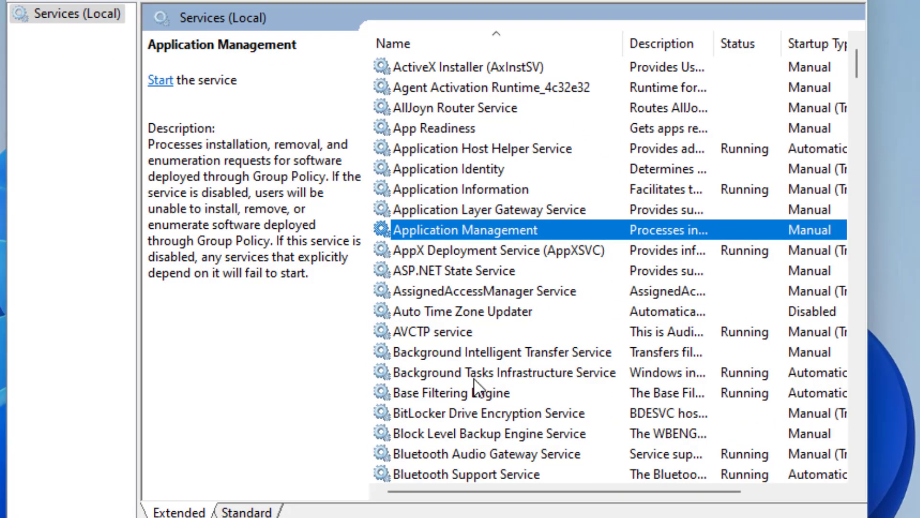
key("c")
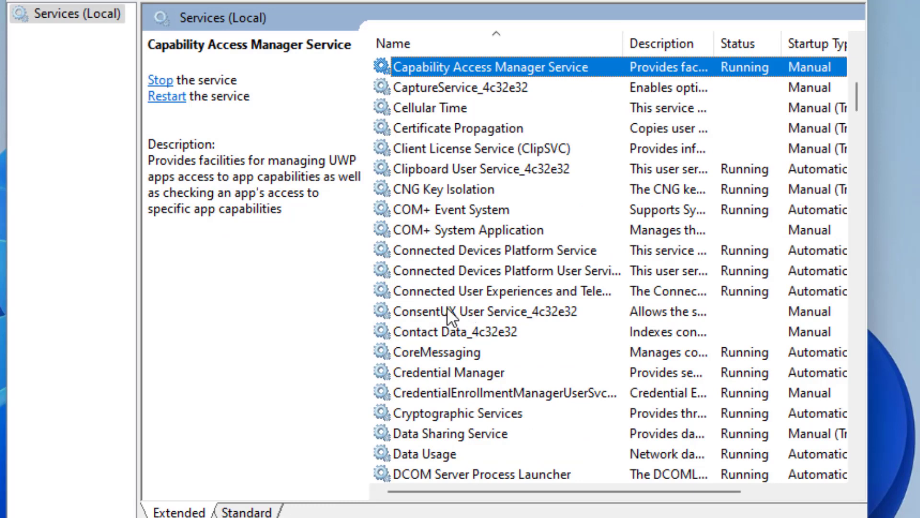
left_click(465, 372)
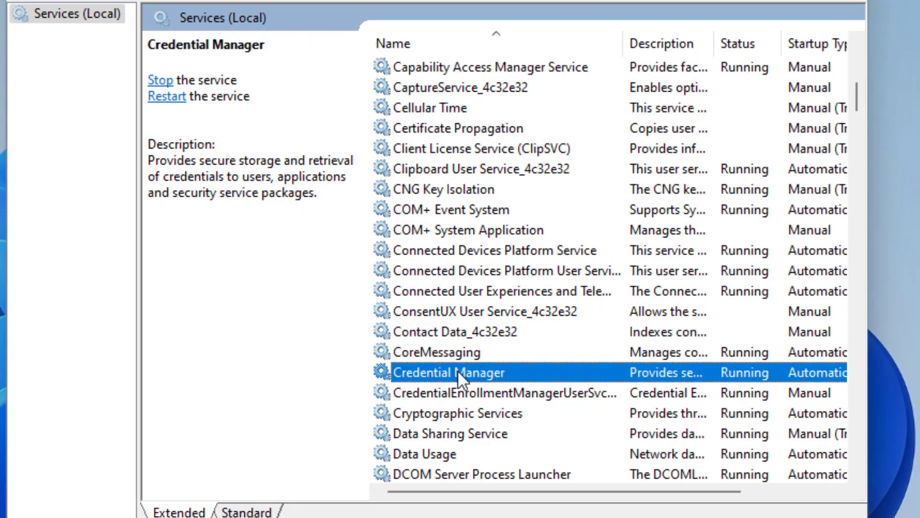
double_click(457, 372)
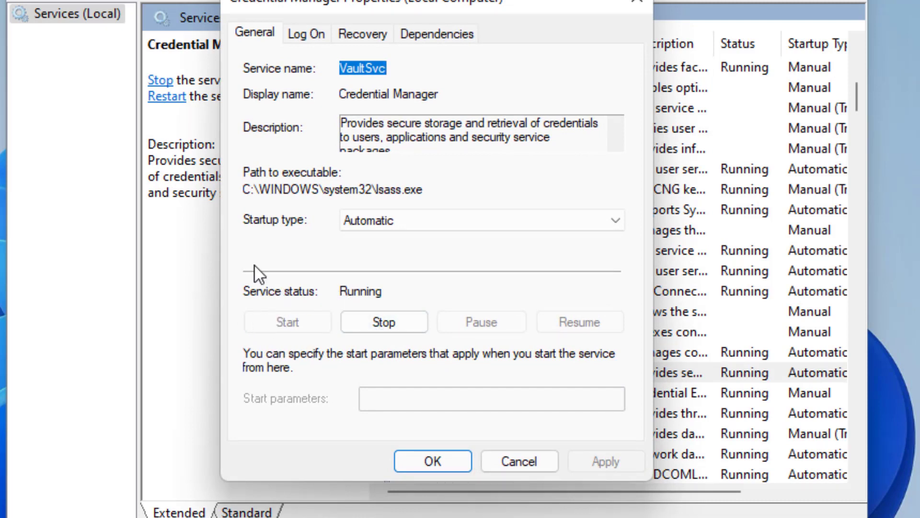
left_click(410, 225)
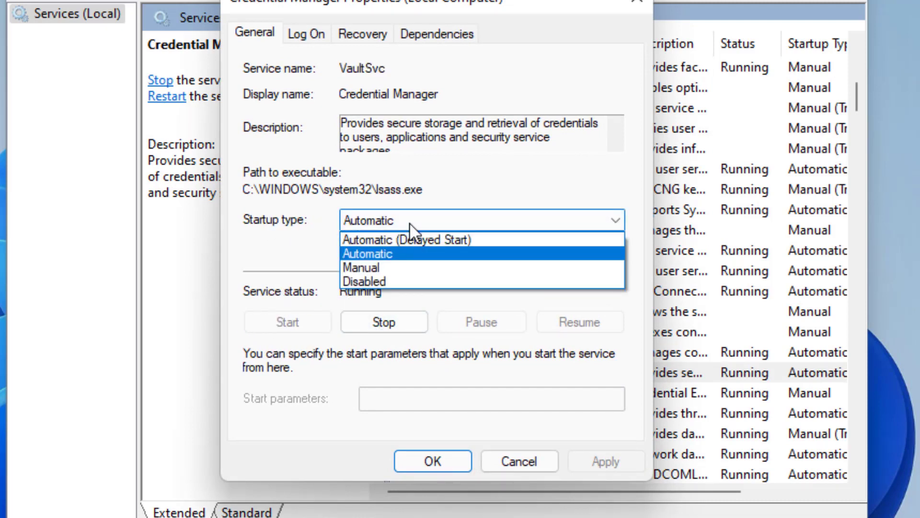
left_click(371, 253)
left_click(609, 458)
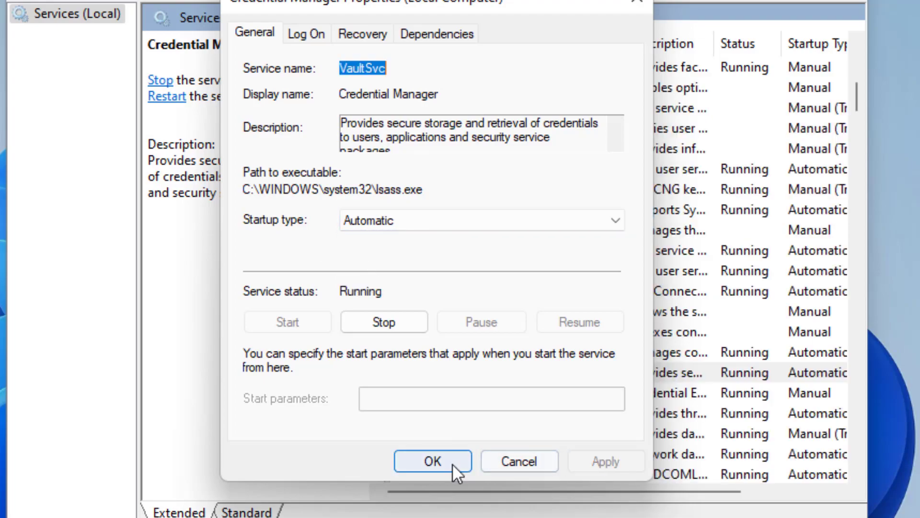
left_click(452, 463)
left_click(776, 18)
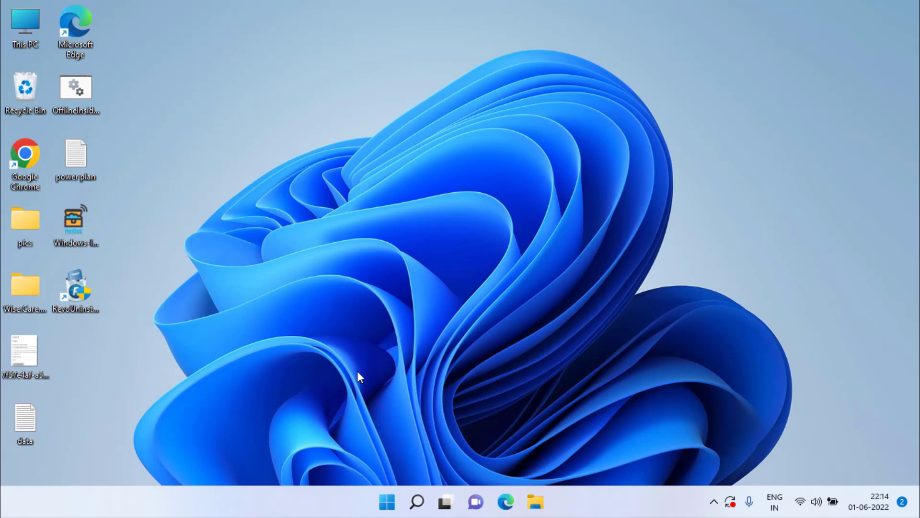
In Device Manager, expand Biometric devices and show hidden devices
right_click(387, 502)
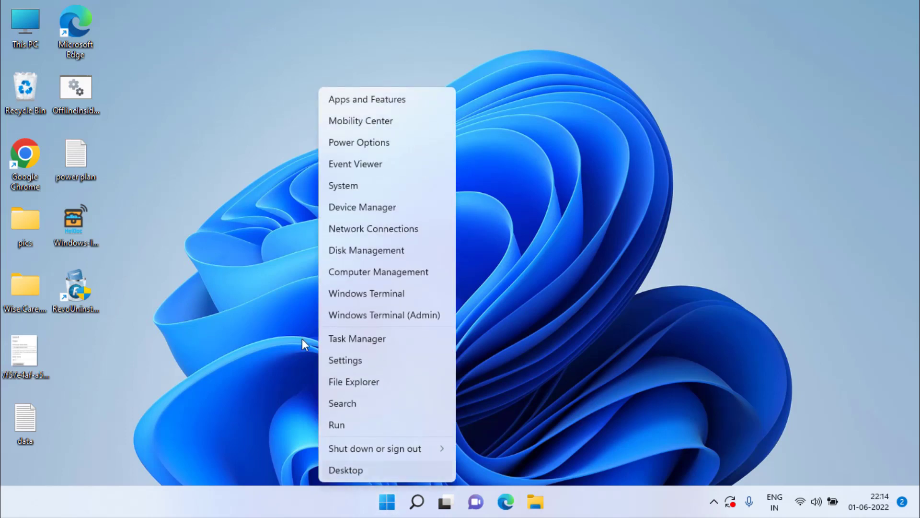
left_click(396, 207)
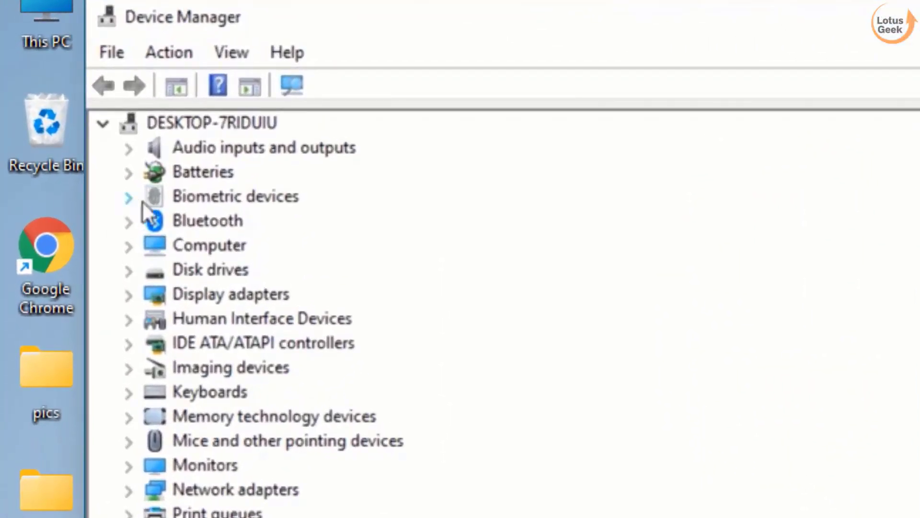
left_click(224, 197)
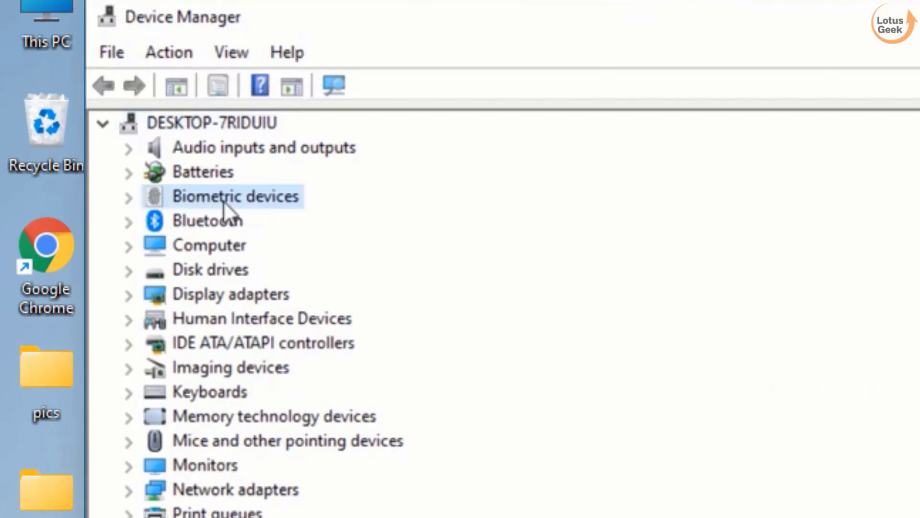
left_click(129, 197)
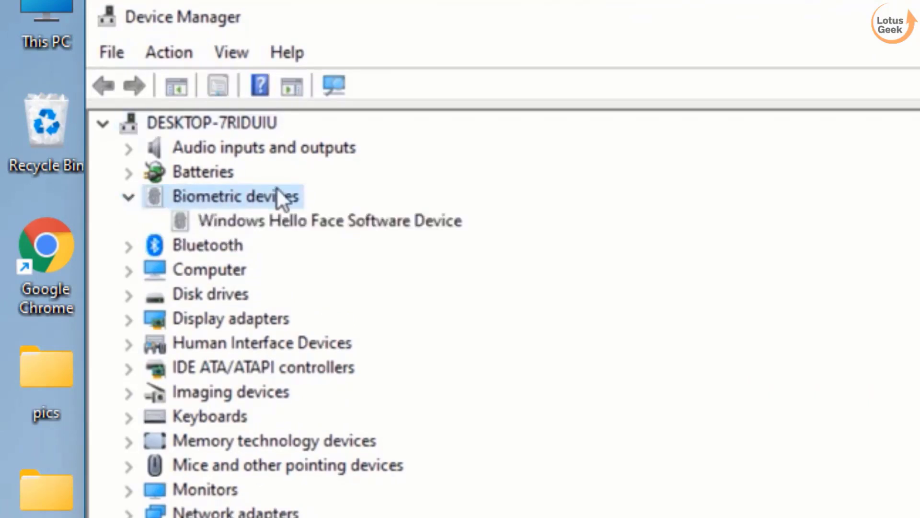
left_click(252, 53)
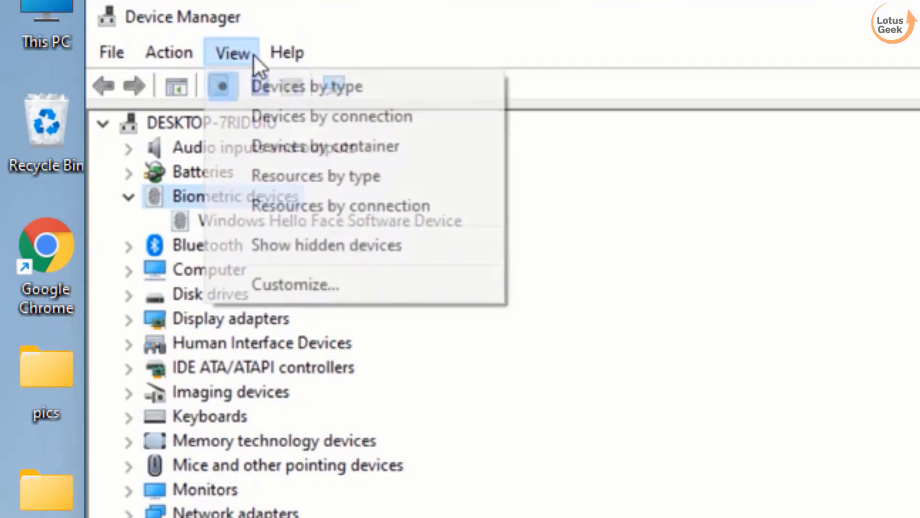
left_click(332, 258)
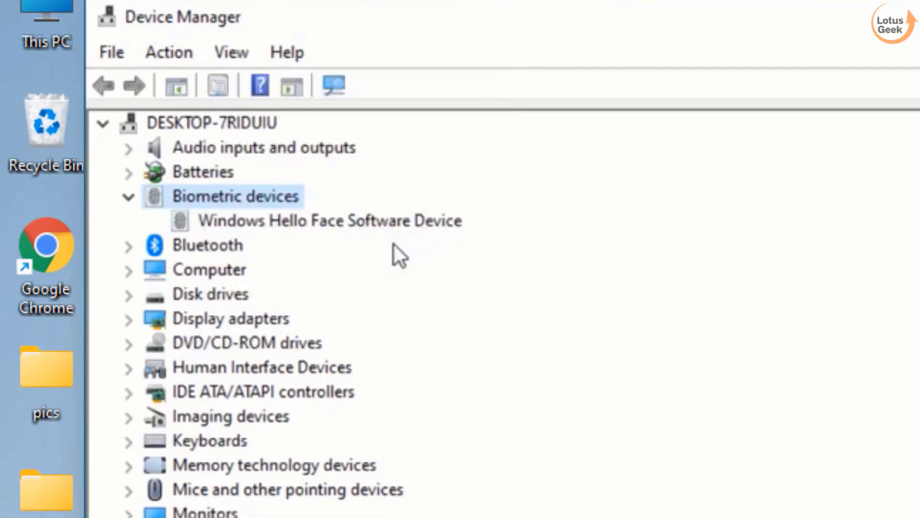
Uninstall the Windows Hello Face Software Device and delete its driver software
right_click(299, 223)
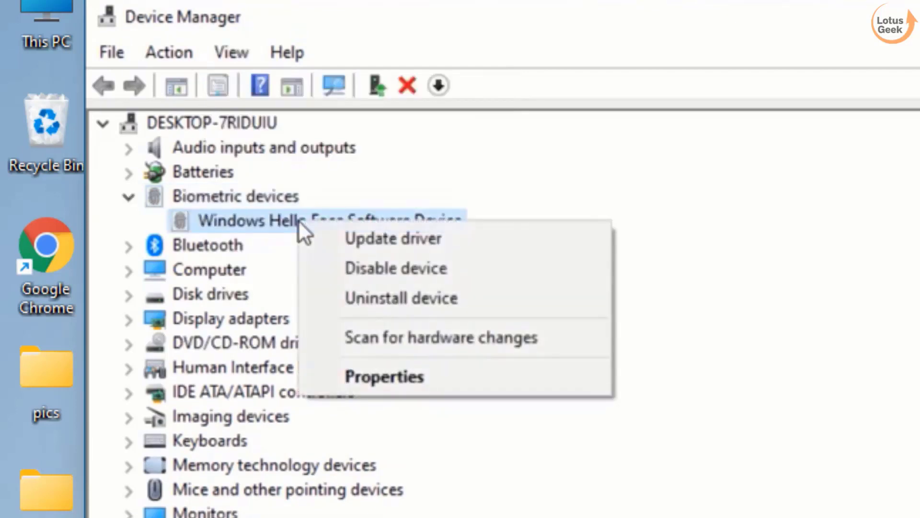
left_click(416, 298)
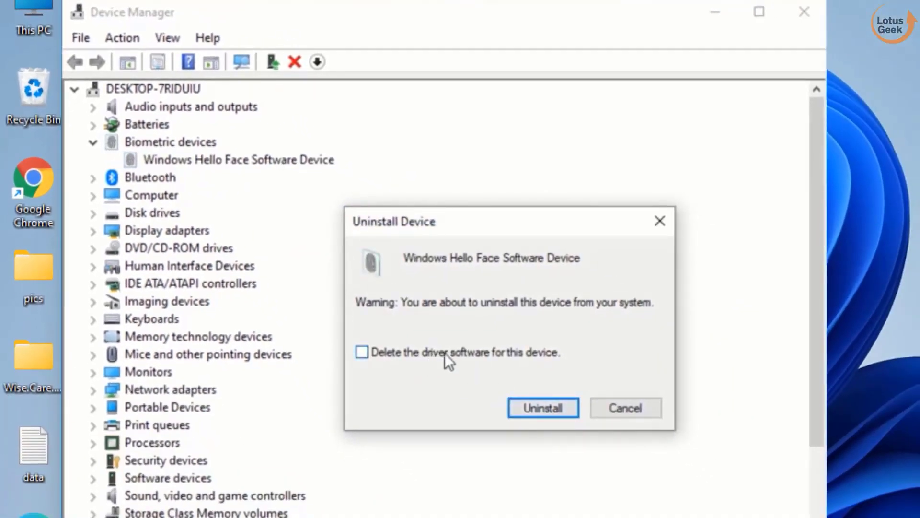
left_click(445, 353)
left_click(528, 407)
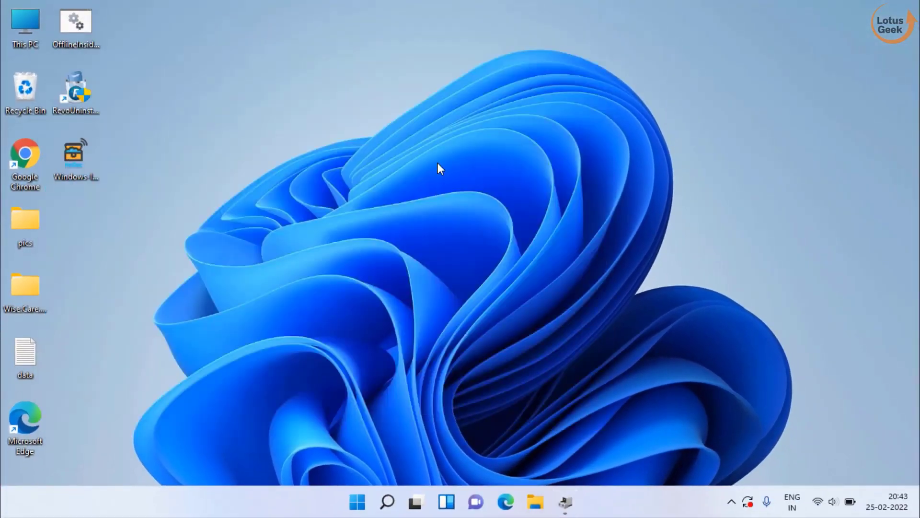
Browse File Explorer to the C:\Windows\System32\WinBioPlugIns folder
key("super+e")
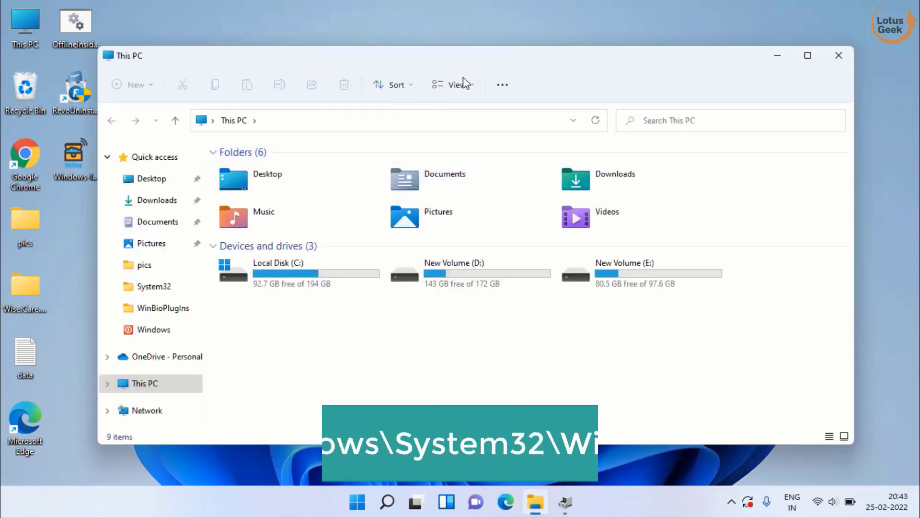
key("super+Up")
double_click(136, 229)
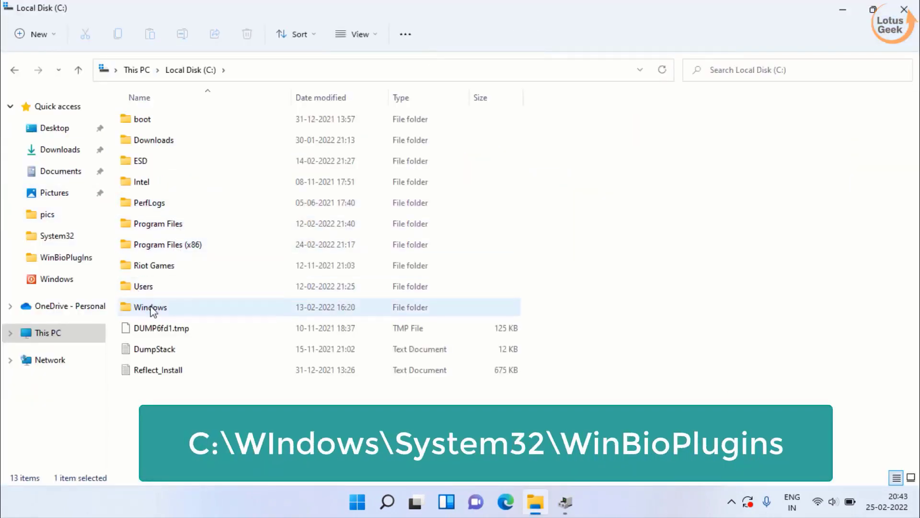
double_click(151, 308)
left_click(158, 349)
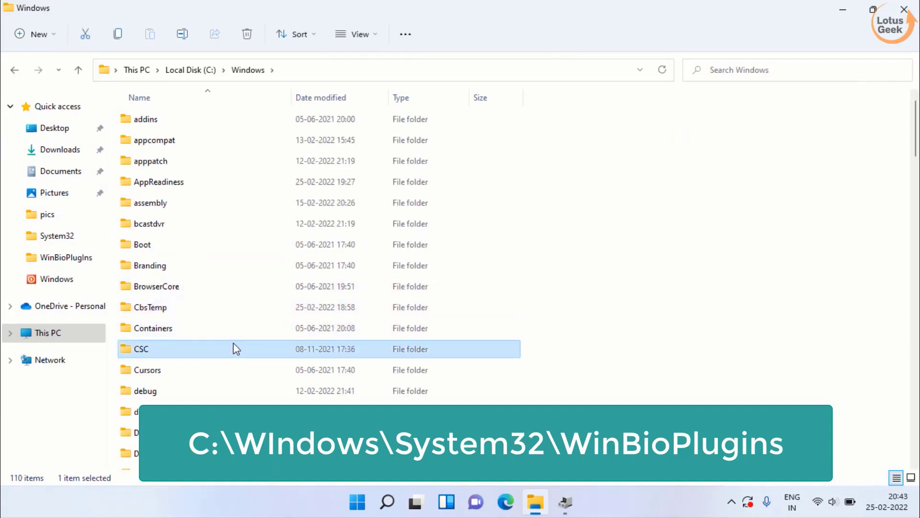
key("s")
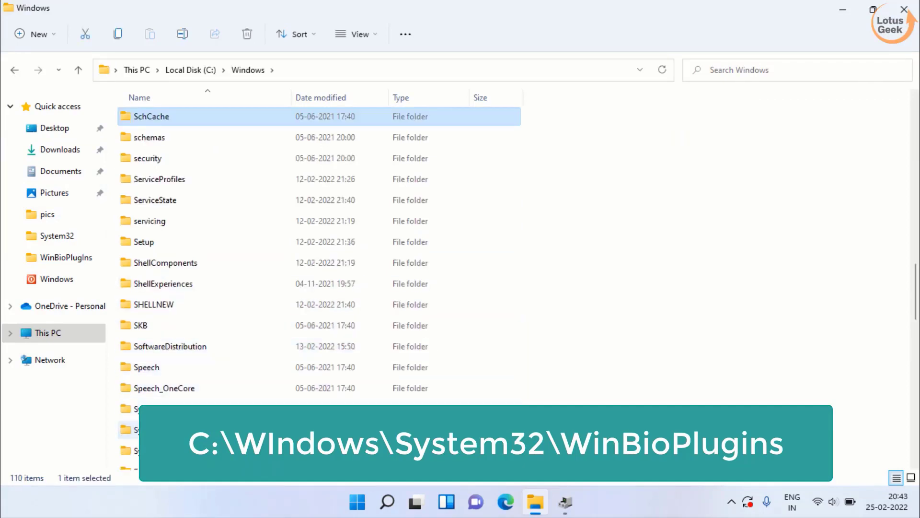
double_click(192, 430)
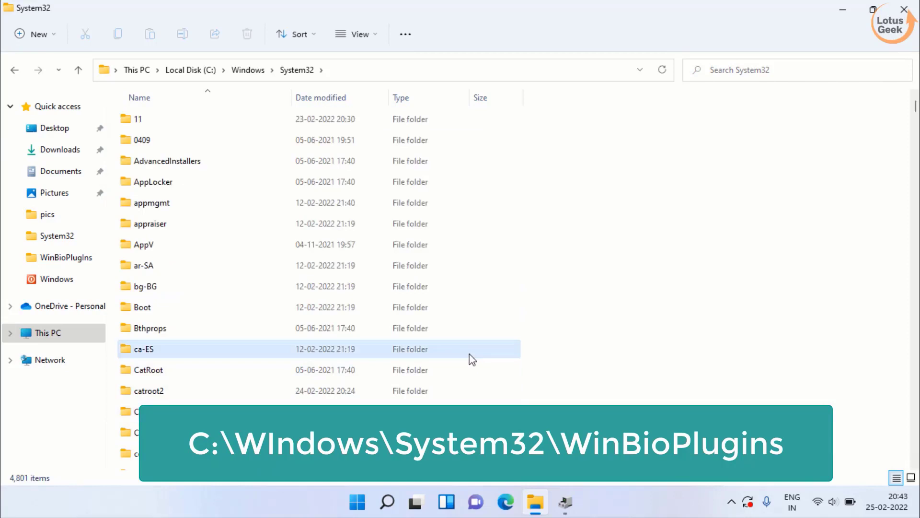
left_click(470, 354)
key("w")
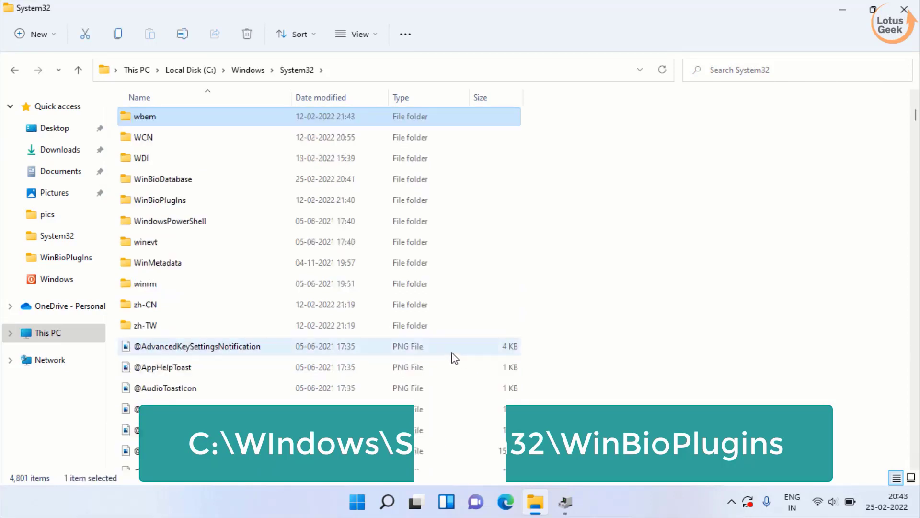
left_click(170, 203)
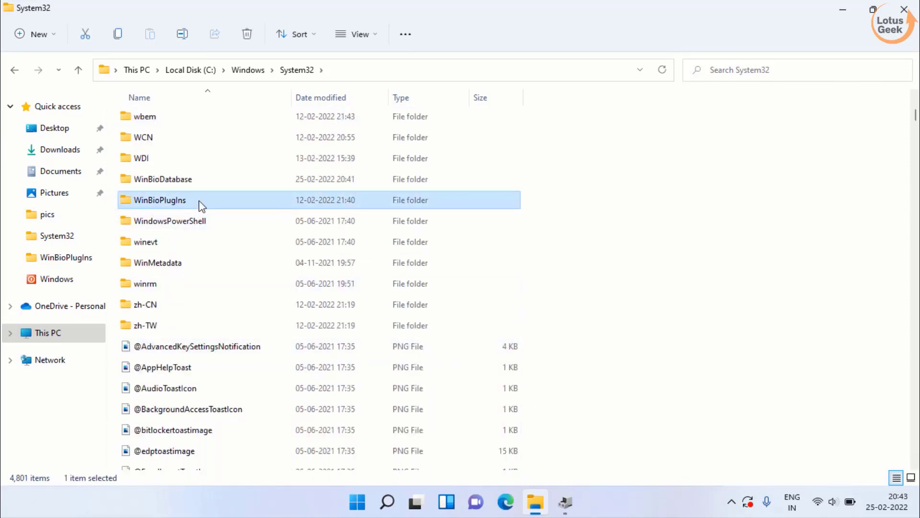
double_click(177, 206)
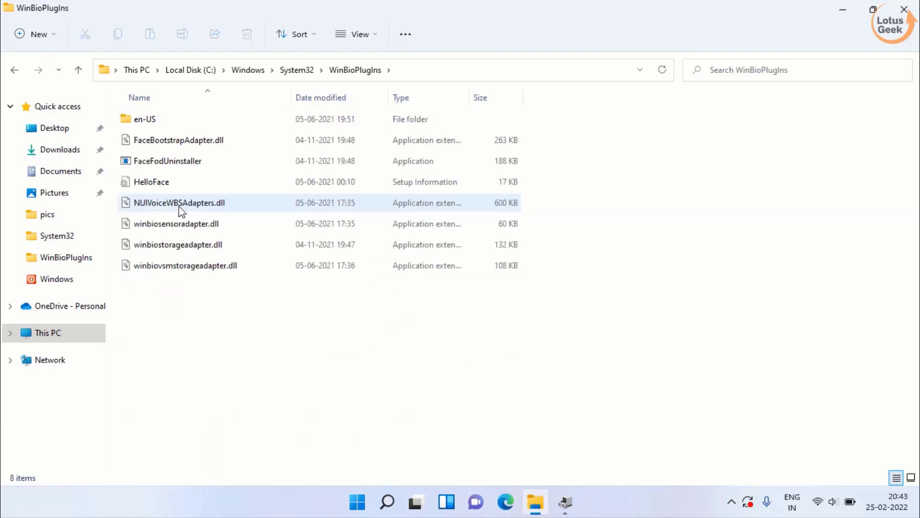
Install the HelloFace setup information file, acknowledge success, and close File Explorer
left_click(142, 187)
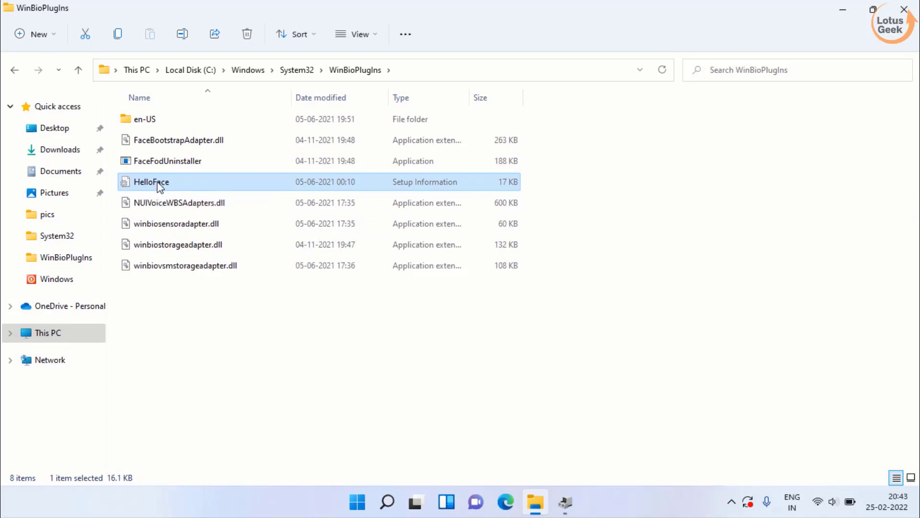
right_click(155, 184)
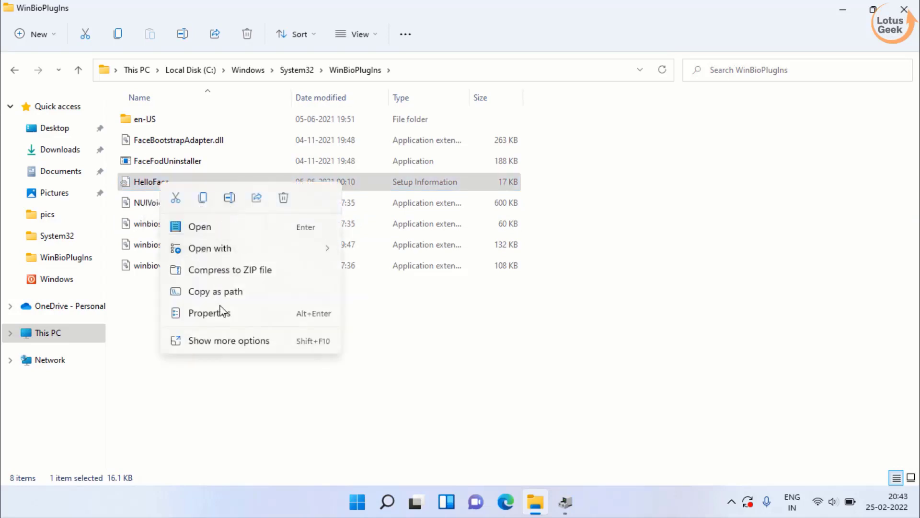
left_click(217, 341)
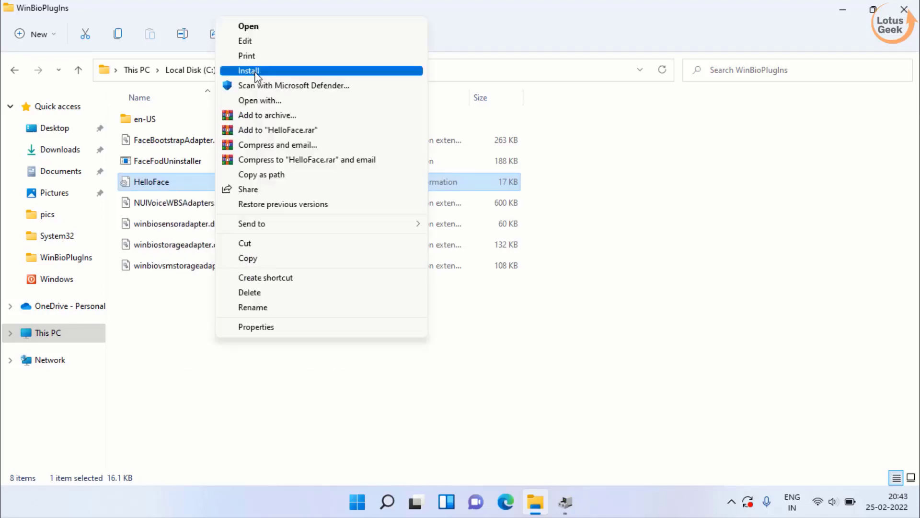
left_click(256, 72)
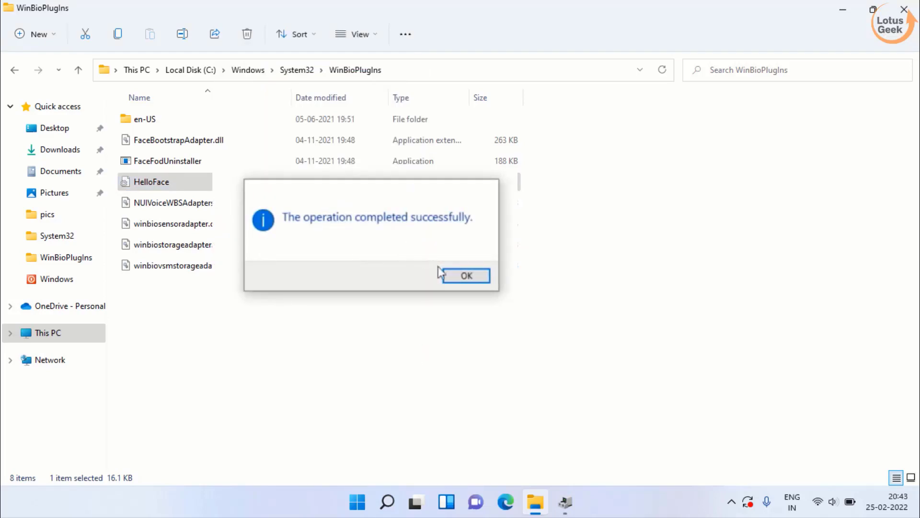
left_click(463, 281)
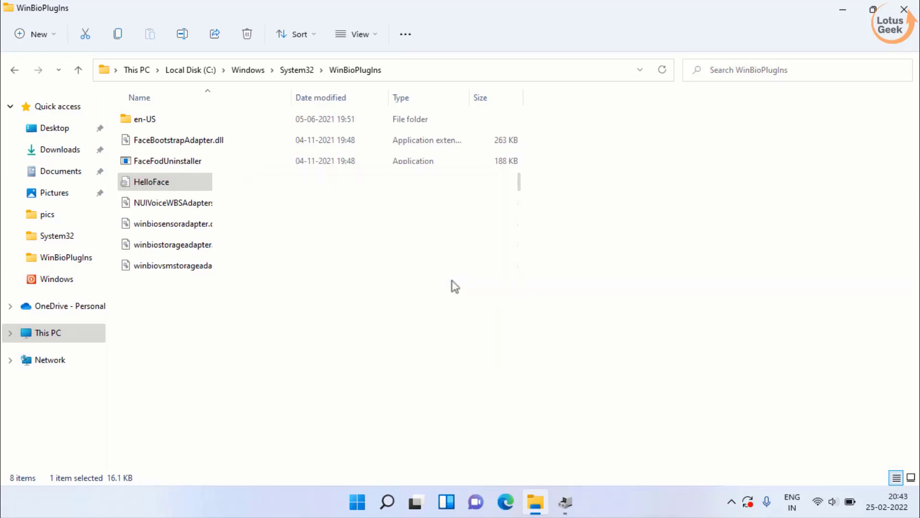
left_click(904, 11)
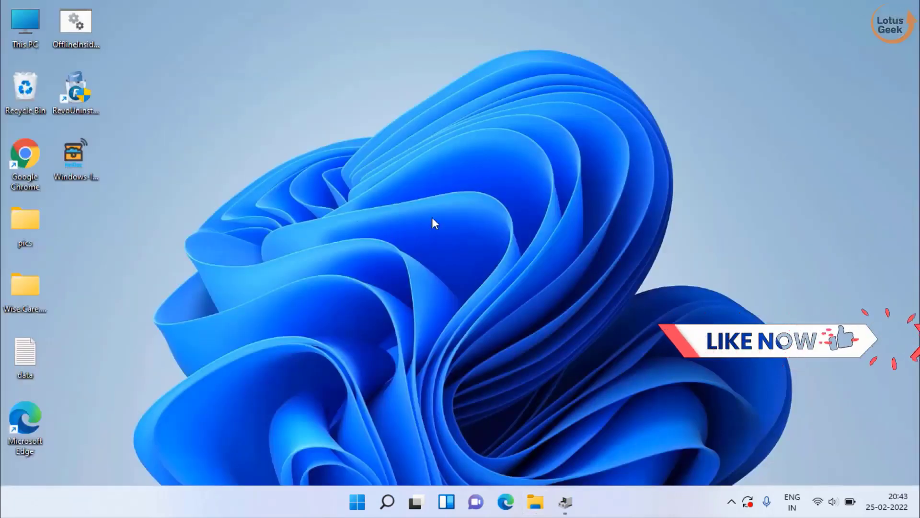
left_click(566, 502)
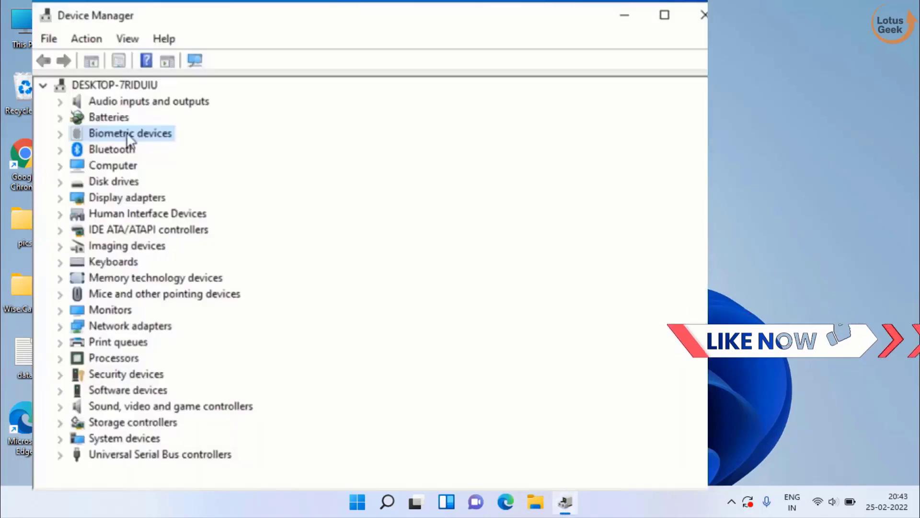
Search automatically for a Windows Hello Face Software Device driver; the best one is already installed
left_click(60, 133)
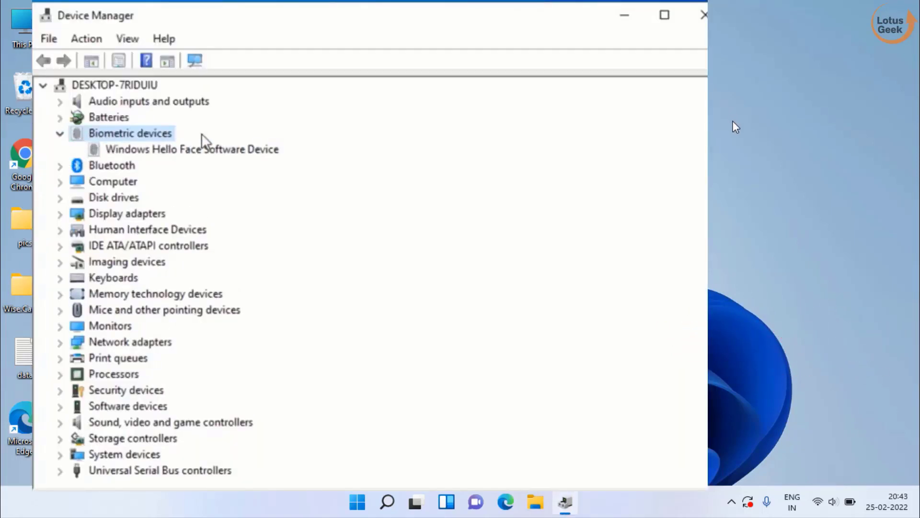
right_click(152, 153)
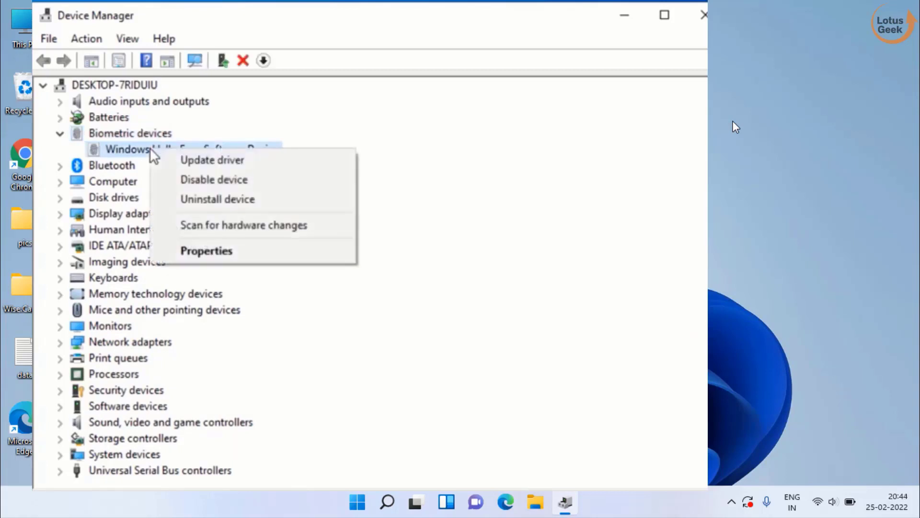
left_click(240, 163)
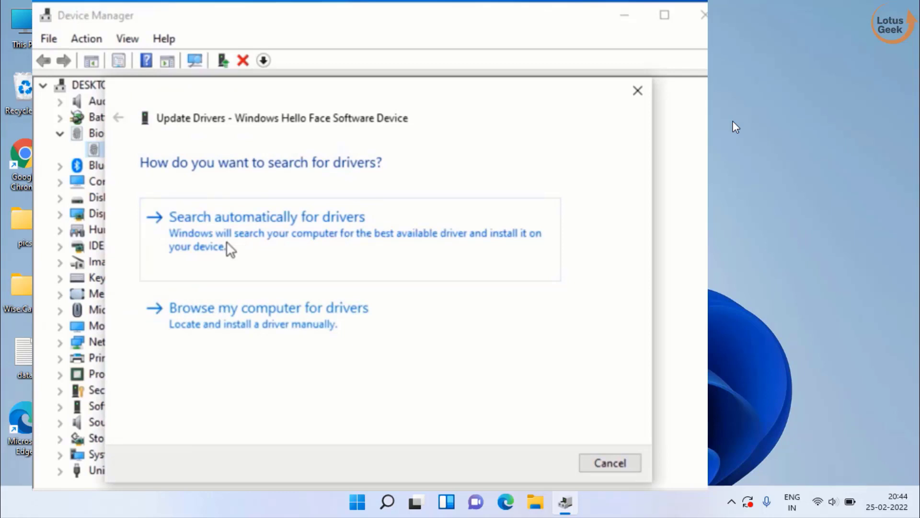
left_click(232, 248)
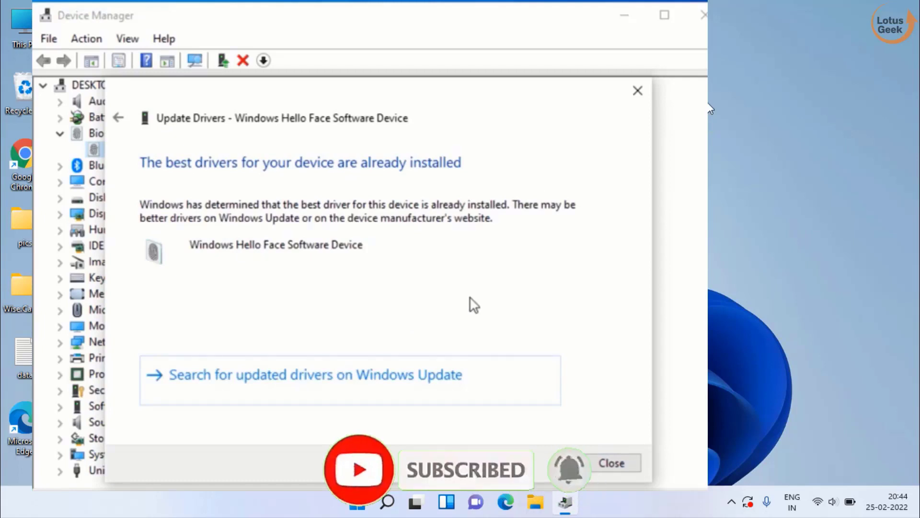
left_click(613, 465)
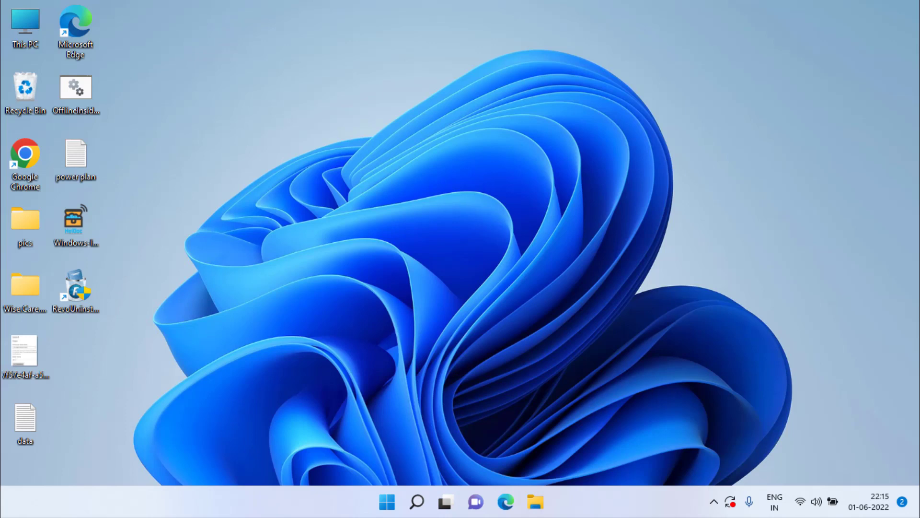
Open Run from Start and launch gpedit.msc
key("super")
type("run")
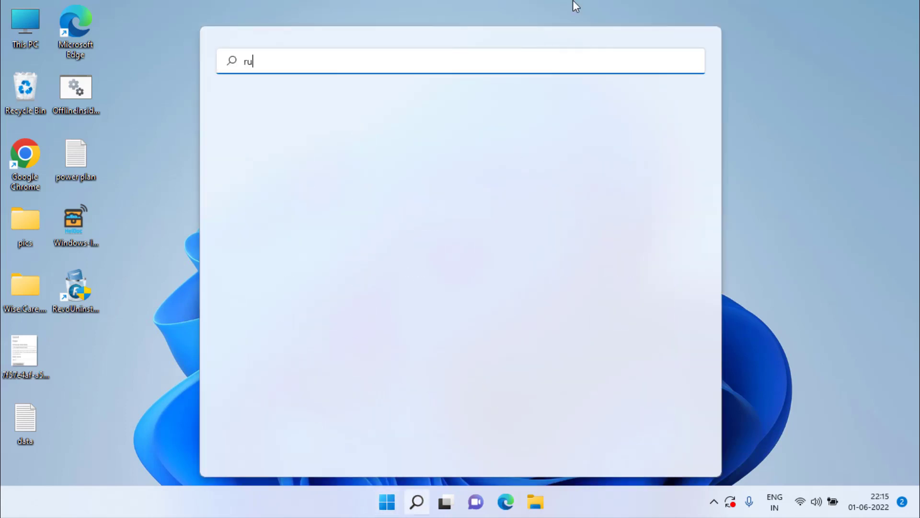
left_click(596, 175)
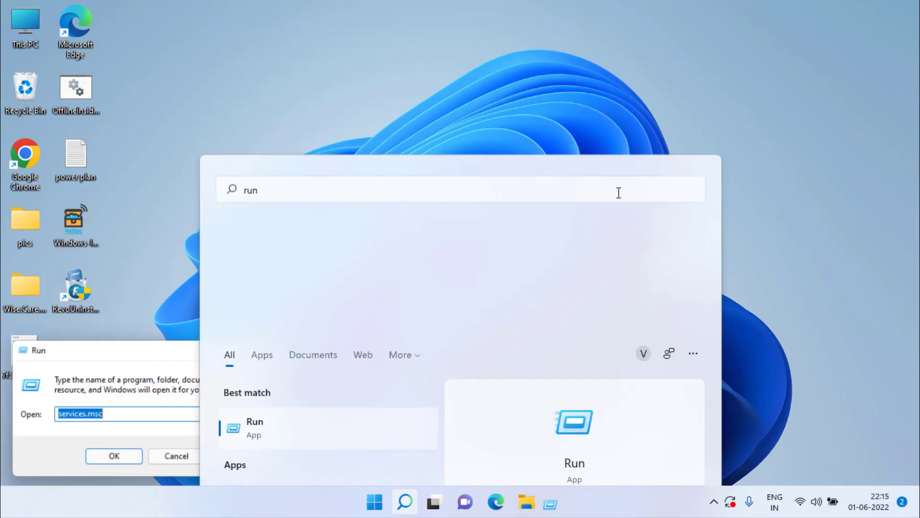
type("gpedit")
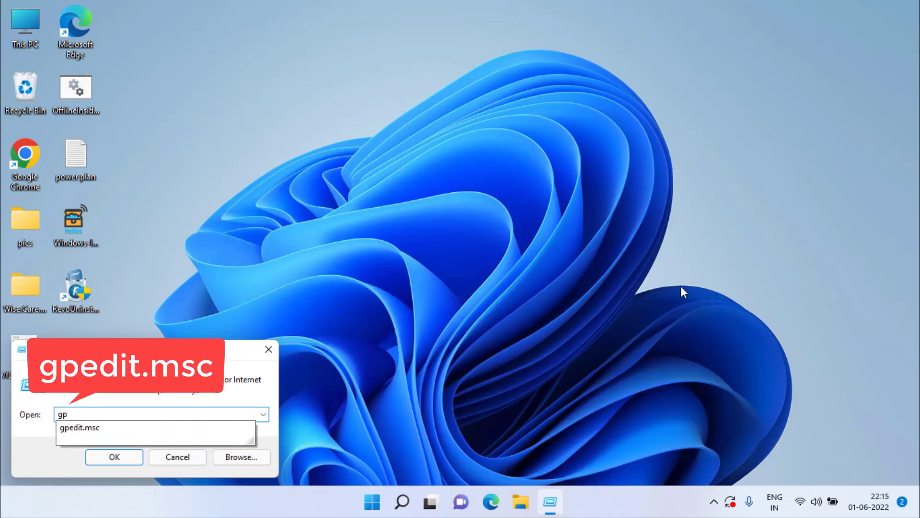
key("Down")
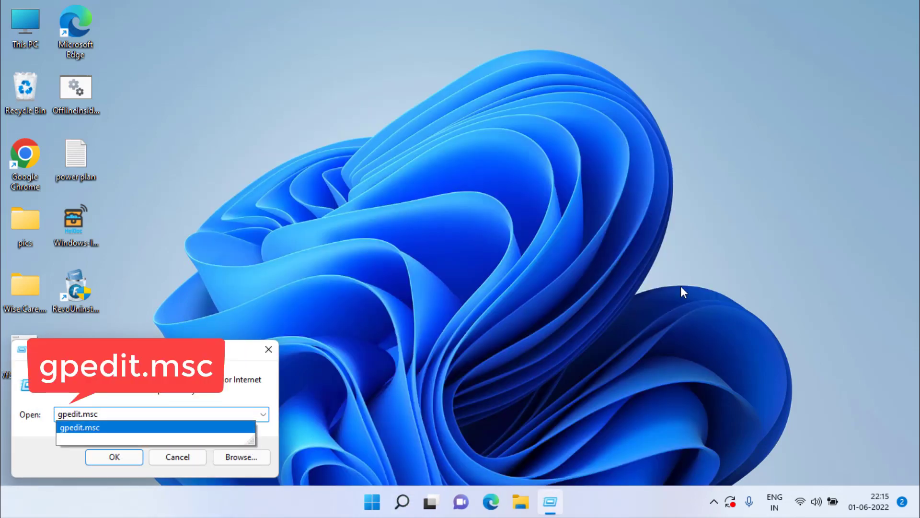
key("Return")
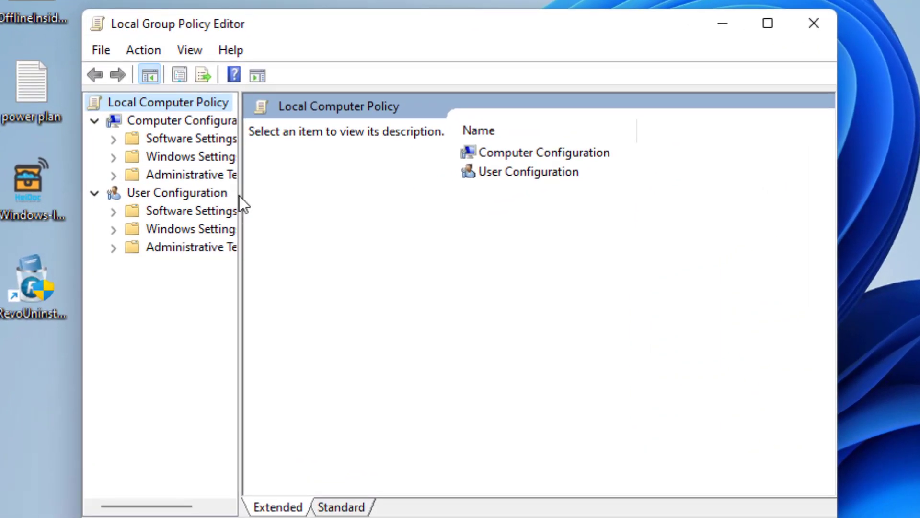
Navigate to Computer Configuration > Administrative Templates > Windows Components > Biometrics and view Allow the use of biometrics
left_click_drag(239, 196, 308, 211)
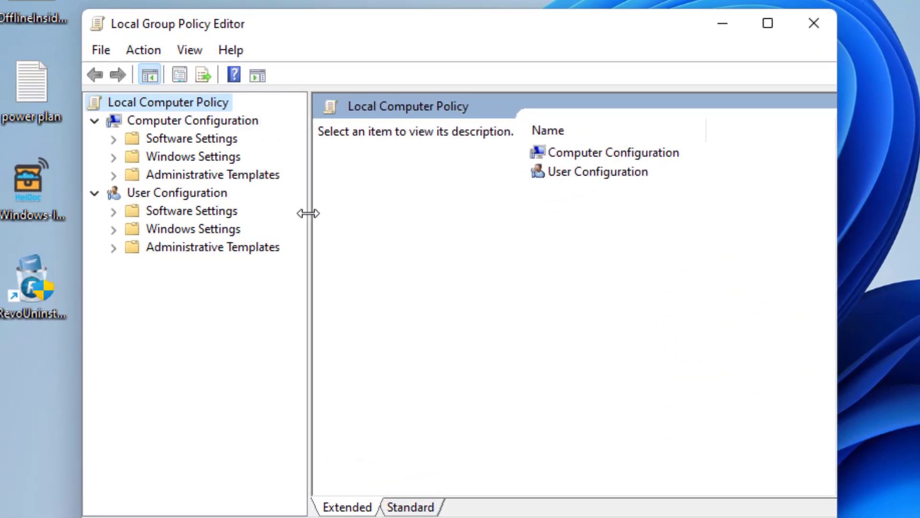
left_click(232, 174)
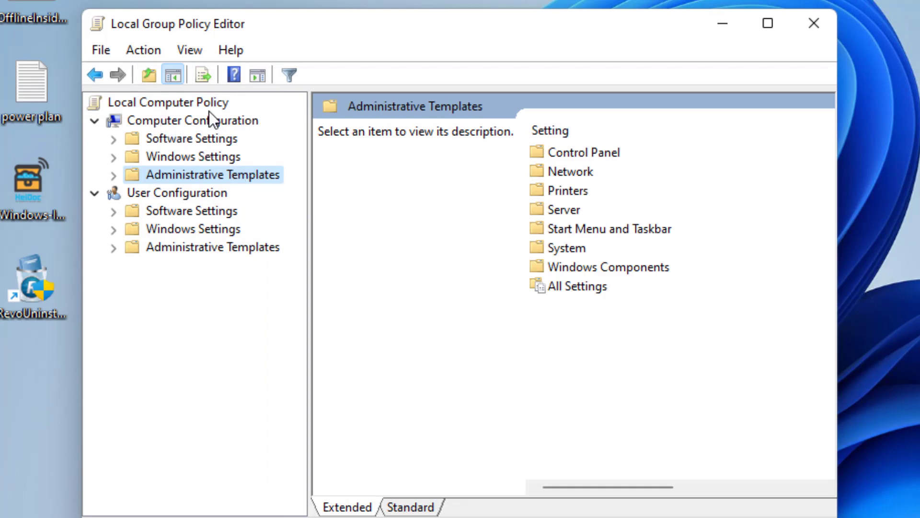
left_click(120, 174)
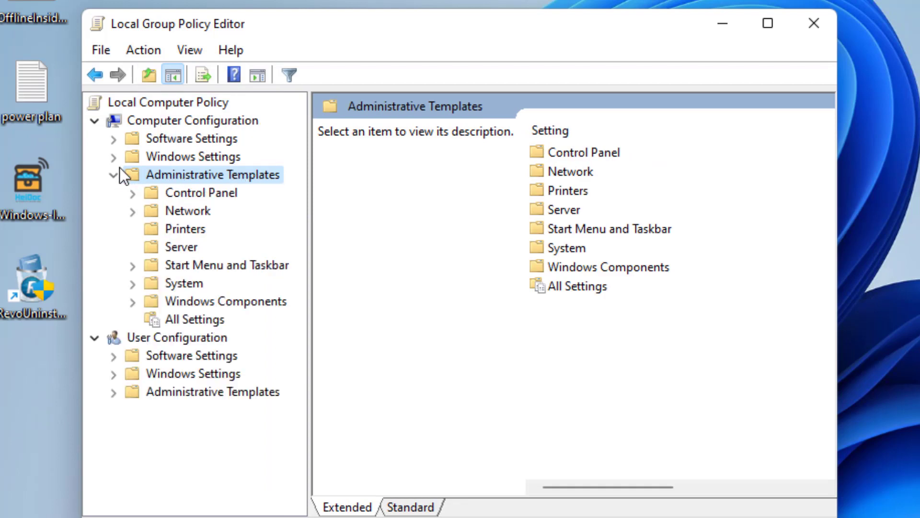
left_click(244, 301)
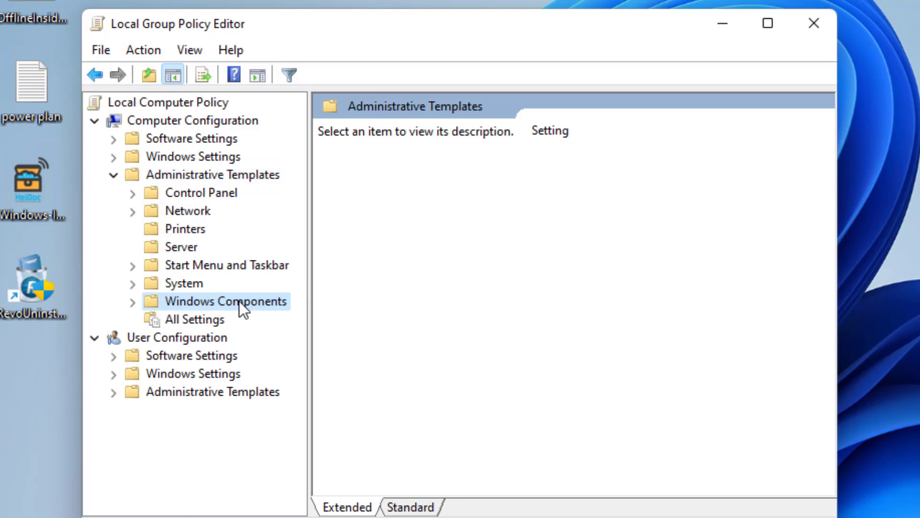
left_click(129, 304)
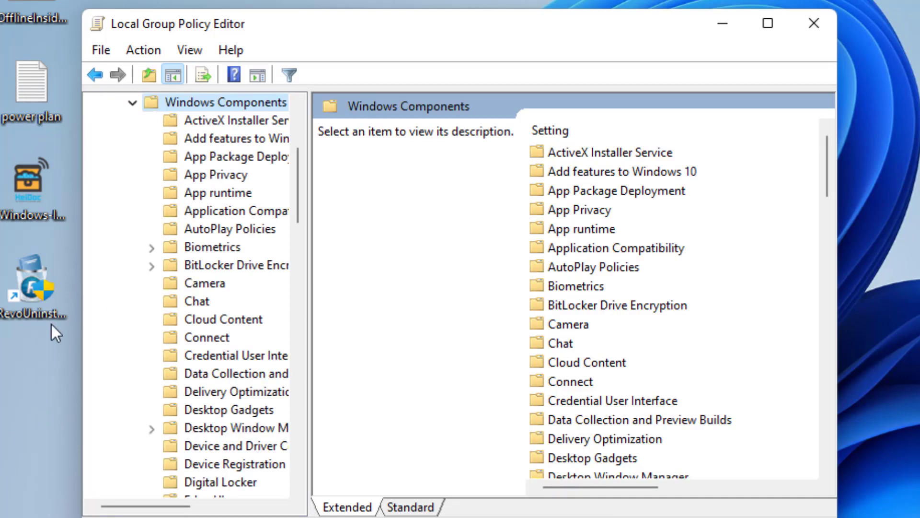
left_click(228, 247)
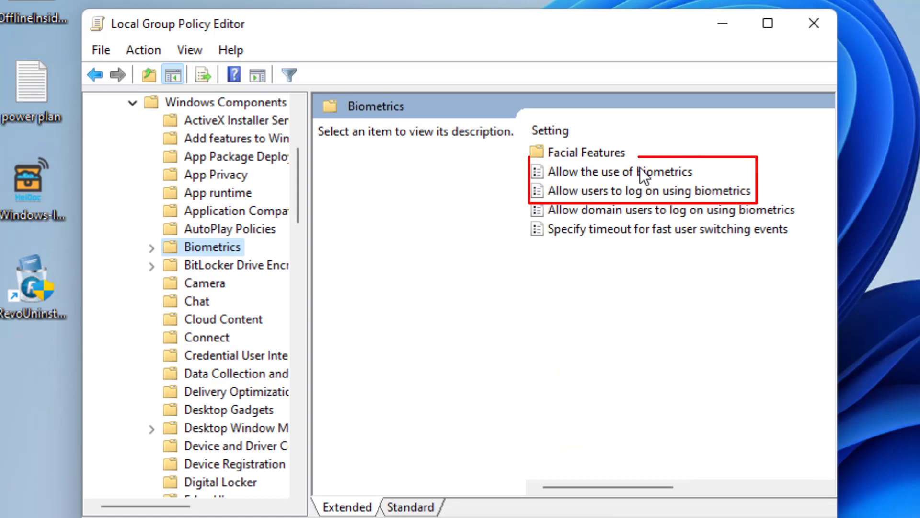
left_click(573, 173)
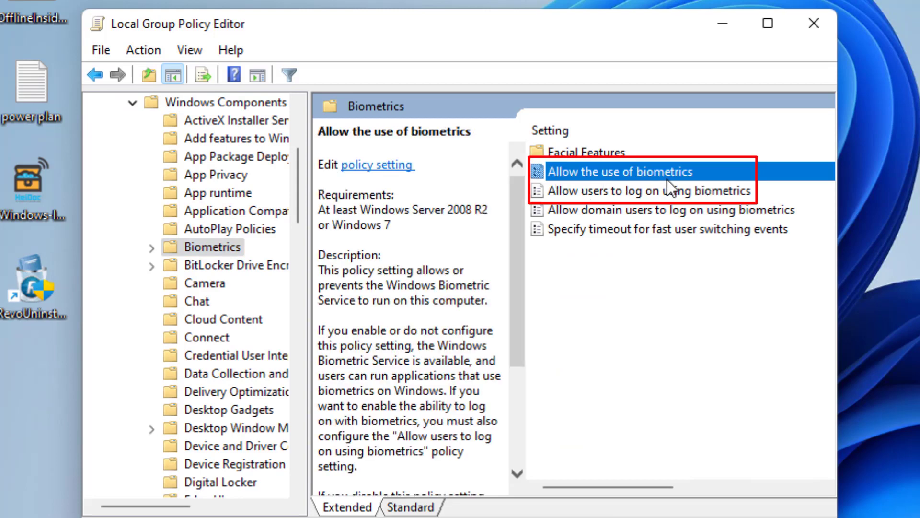
Enable the Allow the use of biometrics policy
double_click(627, 173)
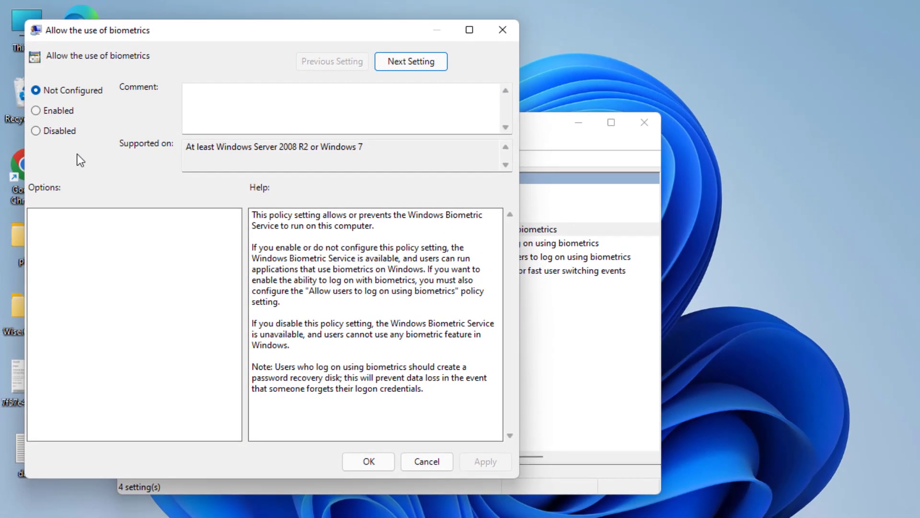
left_click(56, 114)
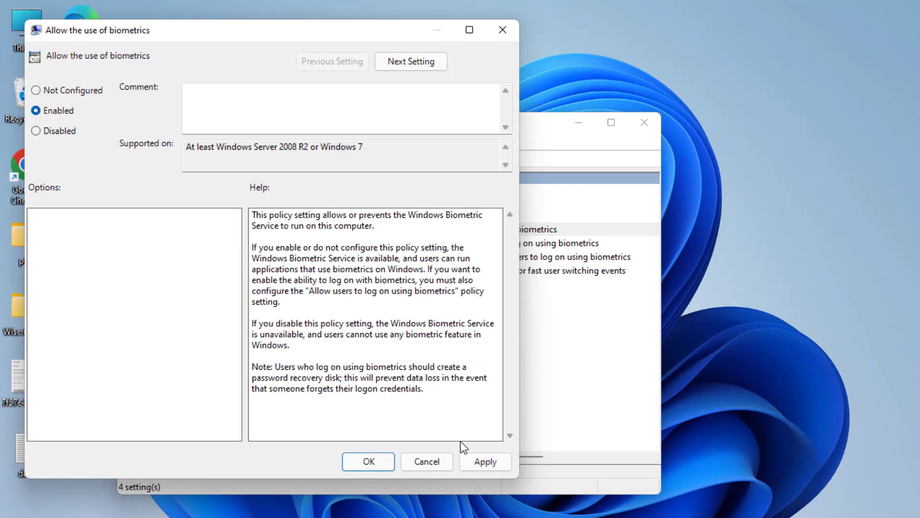
left_click(482, 461)
left_click(390, 460)
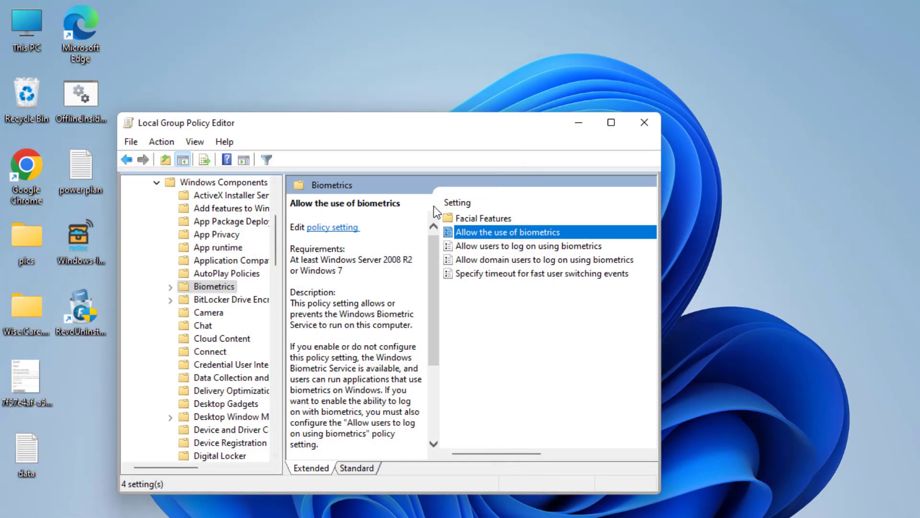
Enable the Allow users to log on using biometrics policy
left_click(506, 247)
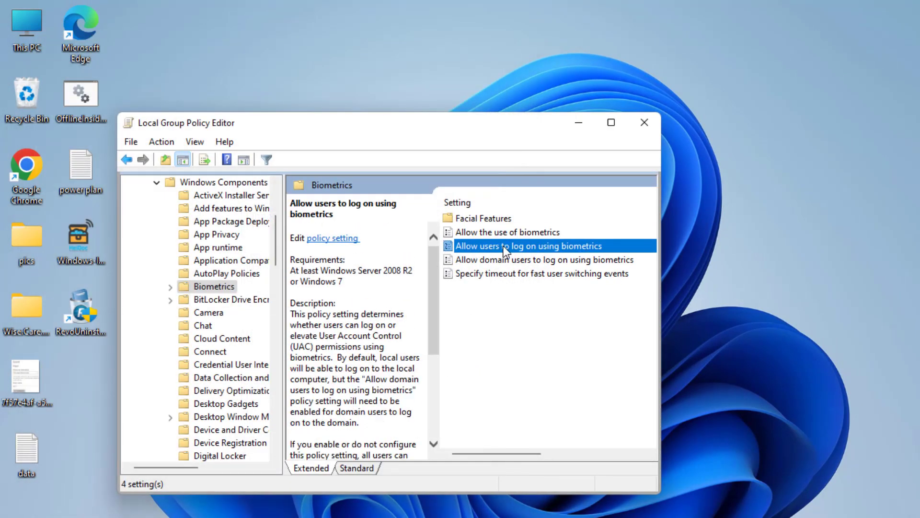
double_click(545, 245)
left_click(72, 129)
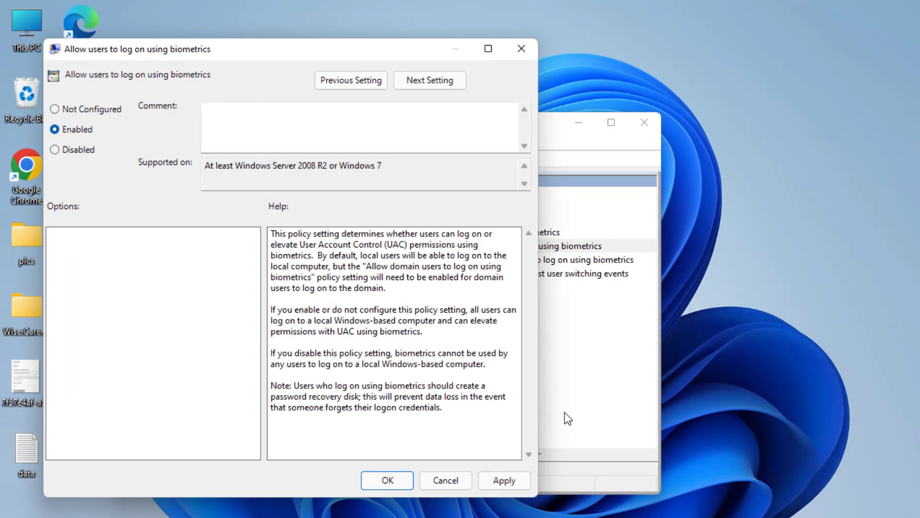
left_click(509, 479)
left_click(397, 477)
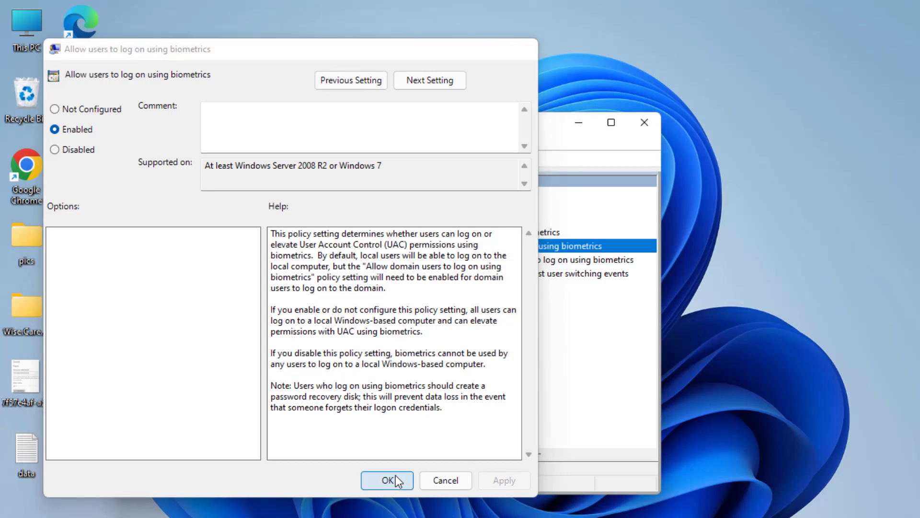
left_click(496, 220)
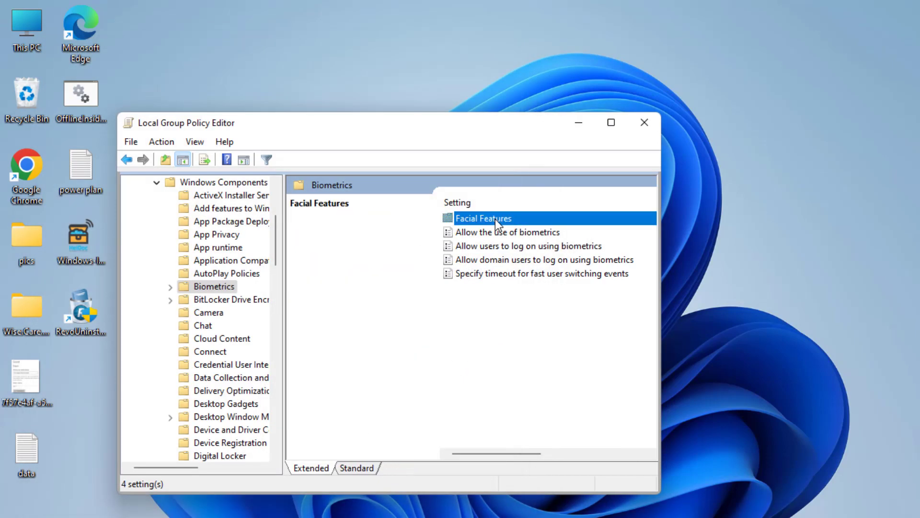
Set Facial Features' Configure enhanced anti-spoofing to Disabled and close the Group Policy Editor
double_click(506, 219)
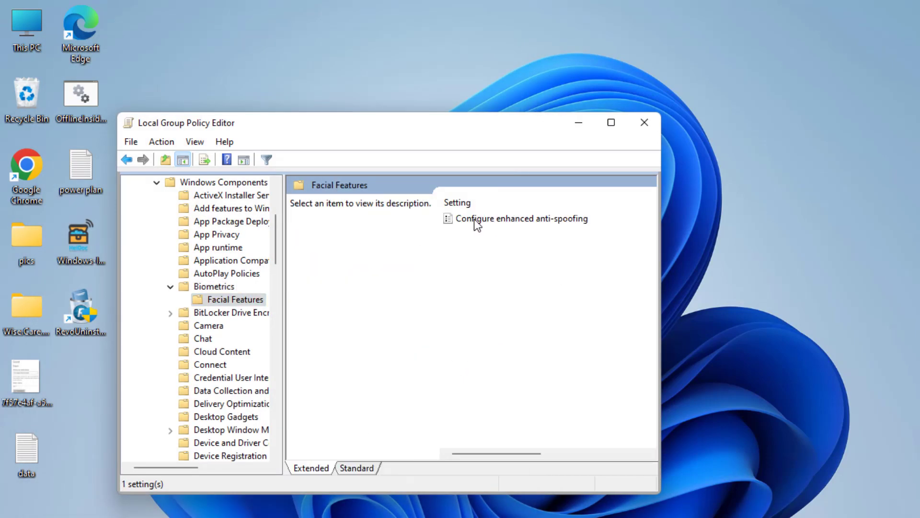
left_click(489, 220)
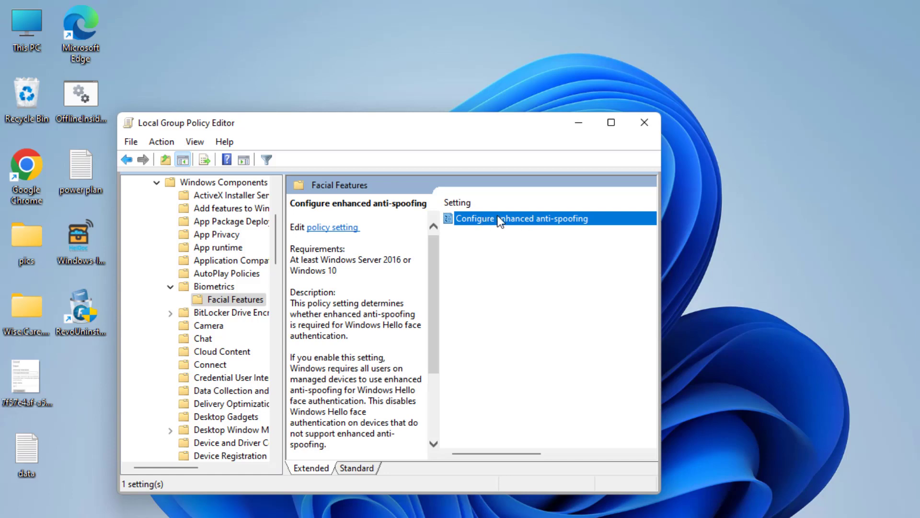
double_click(500, 220)
left_click(98, 168)
left_click(526, 500)
left_click(407, 499)
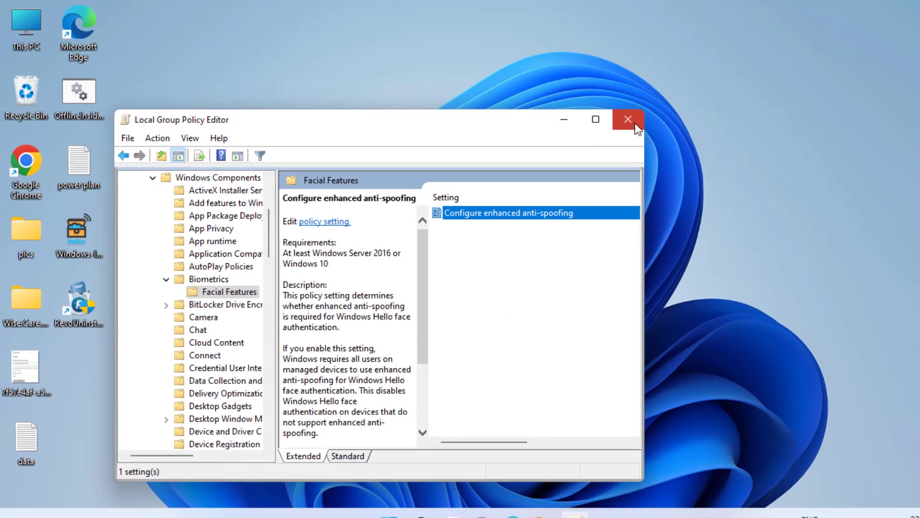
left_click(645, 126)
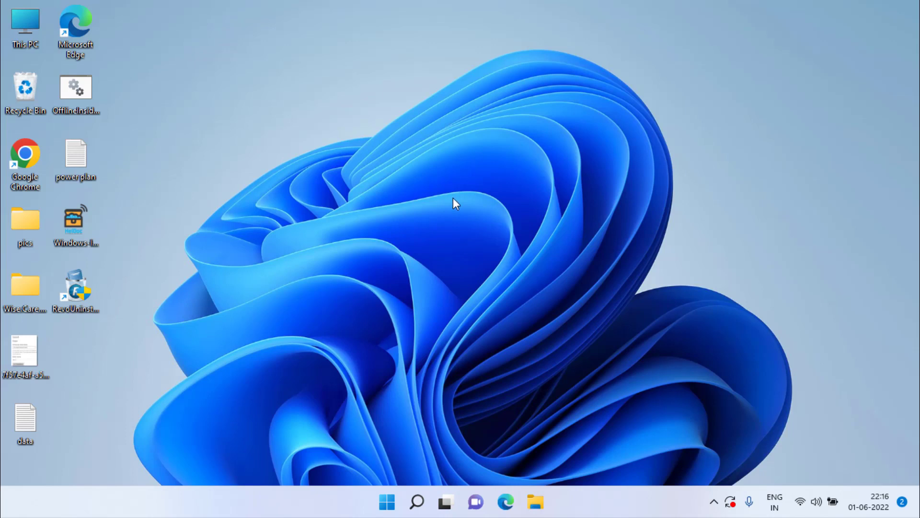
Browse File Explorer to C:\Windows\ServiceProfiles\LocalService
key("super+e")
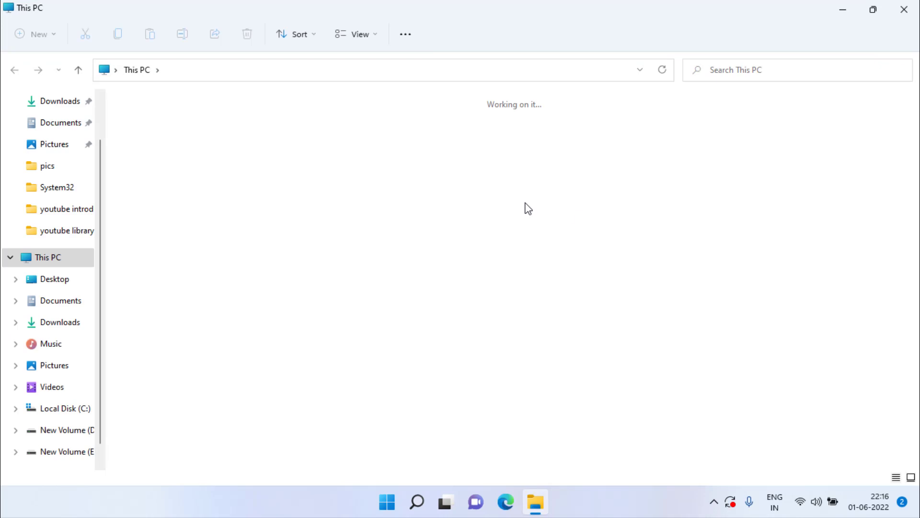
double_click(209, 234)
left_click(209, 286)
key("w")
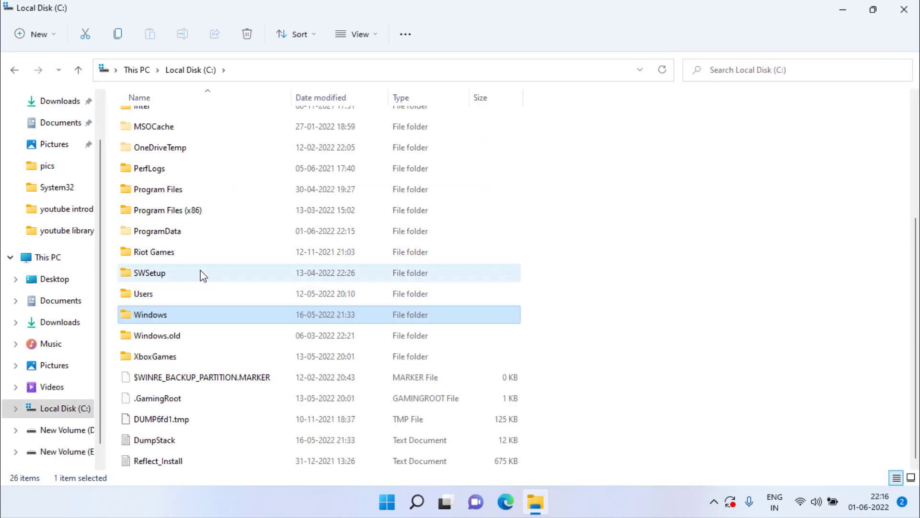
double_click(145, 319)
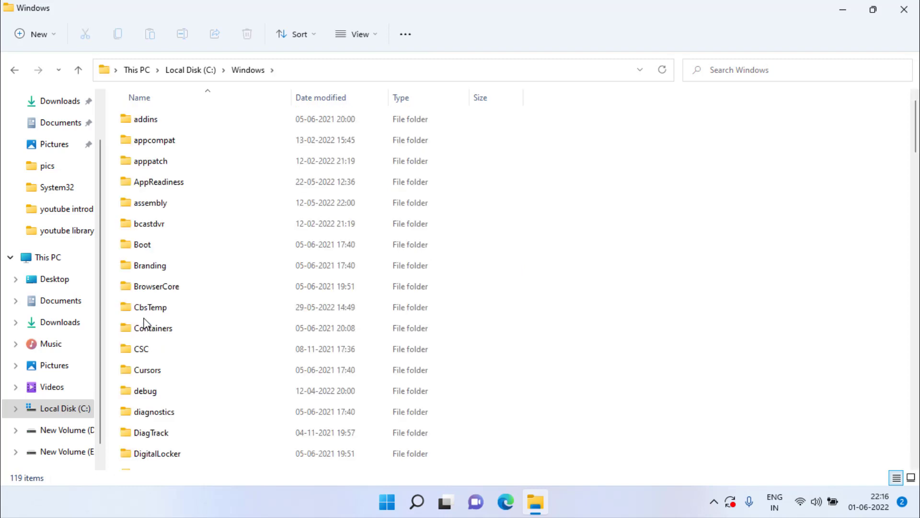
key("s")
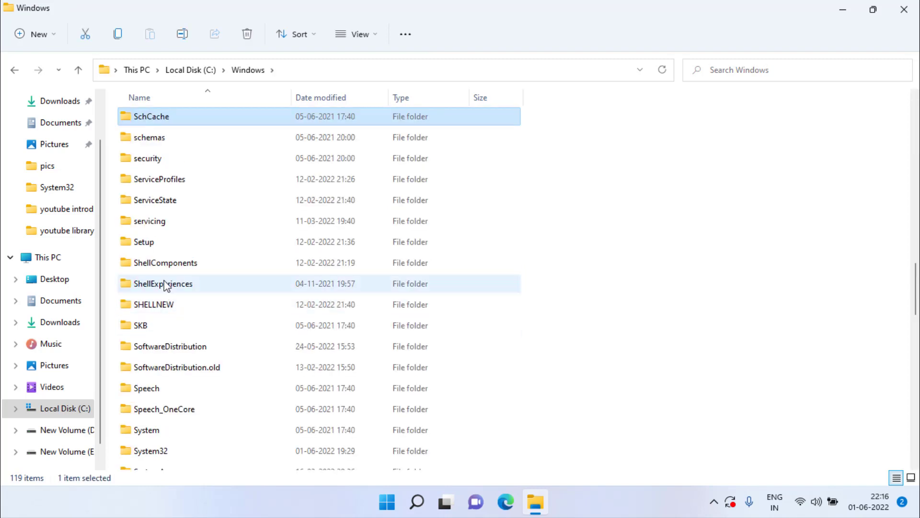
double_click(160, 180)
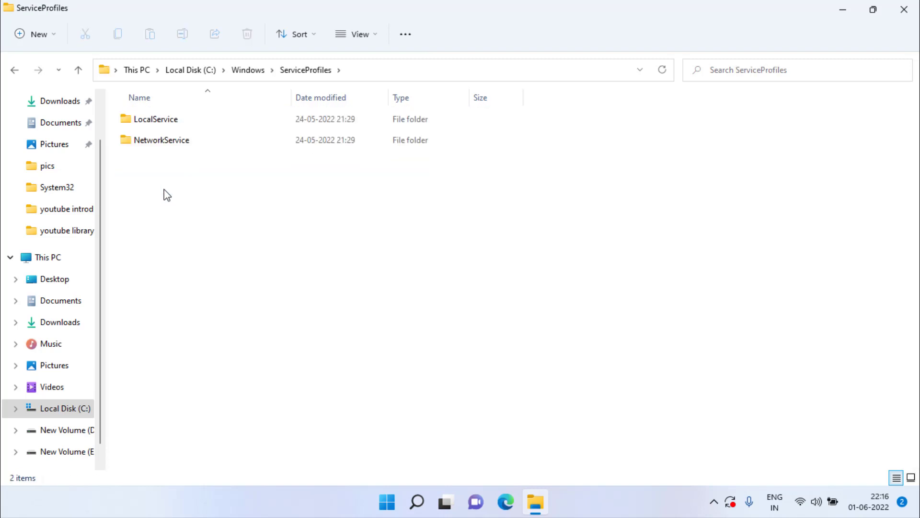
double_click(148, 123)
Show hidden items, open AppData\Local\Microsoft, and select the Ngc folder
left_click(150, 121)
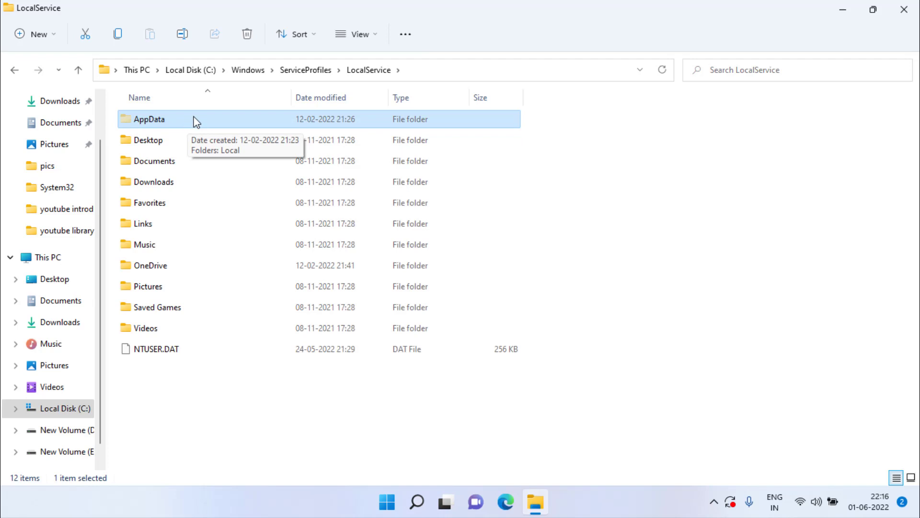
left_click(376, 36)
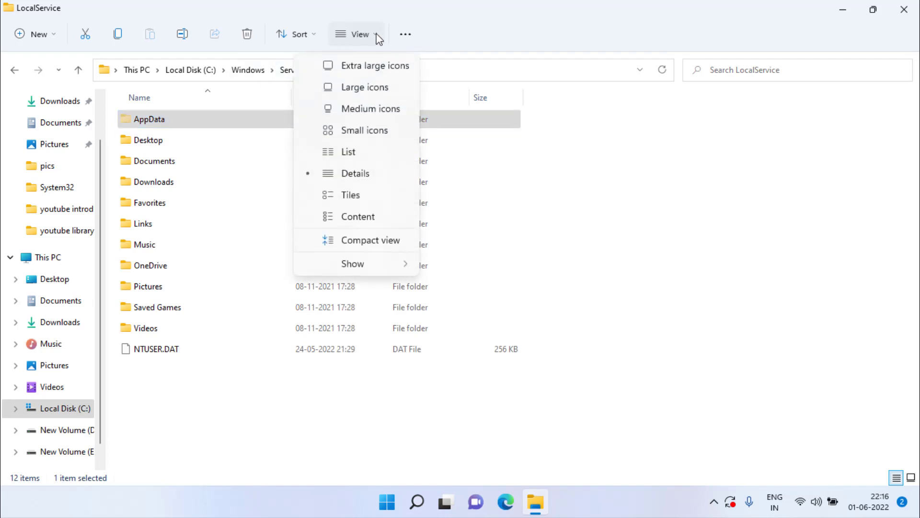
mouse_move(346, 263)
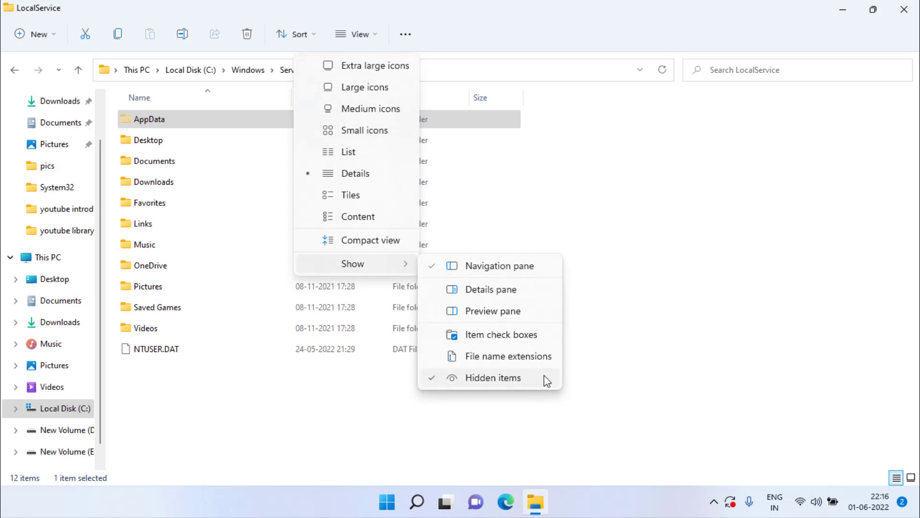
left_click(319, 394)
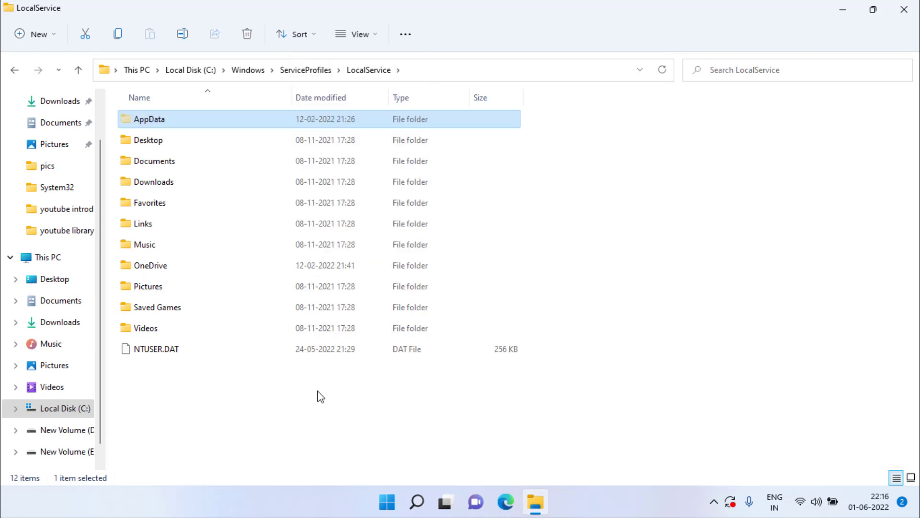
double_click(148, 120)
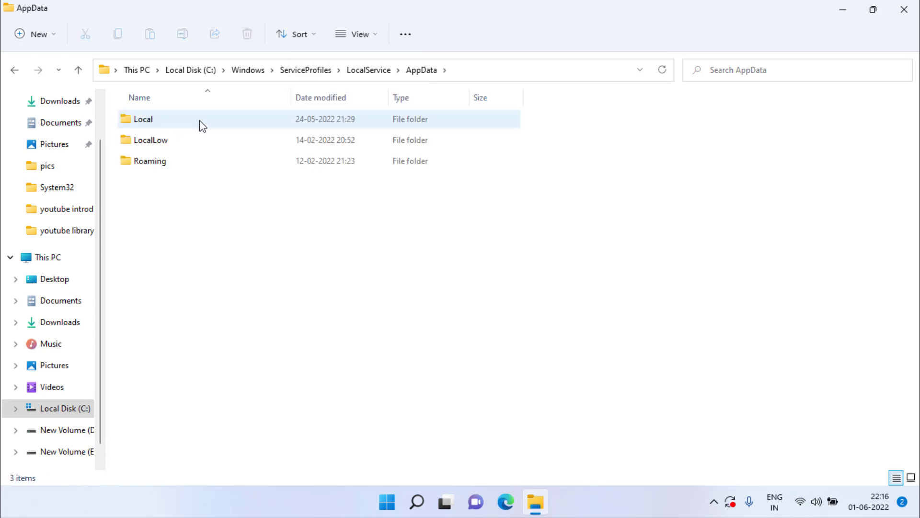
double_click(147, 122)
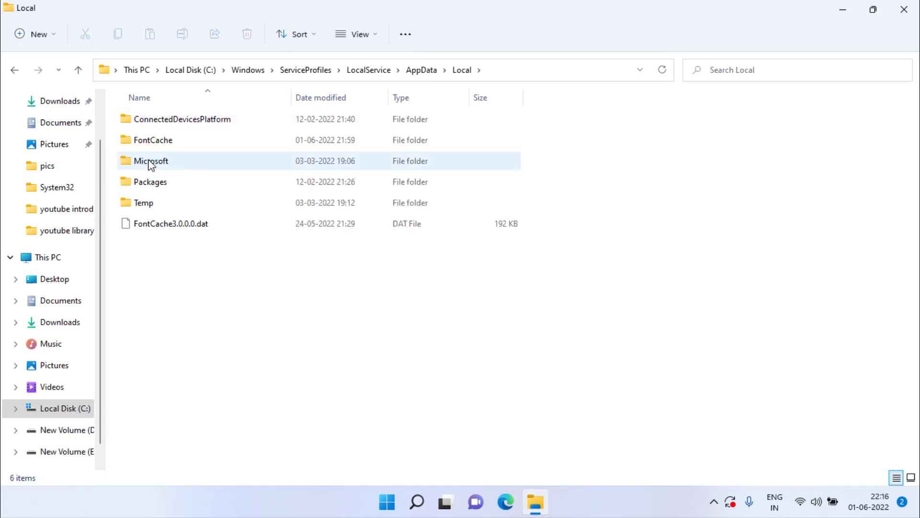
double_click(151, 162)
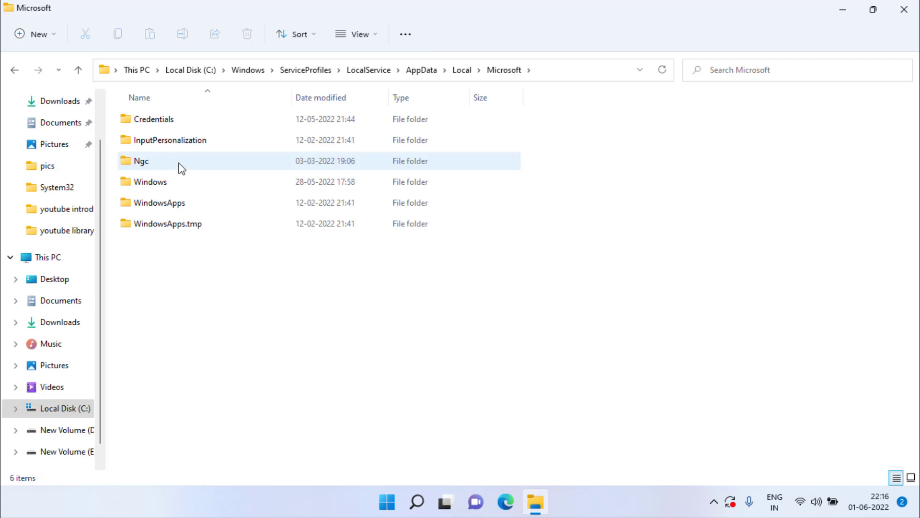
left_click(139, 163)
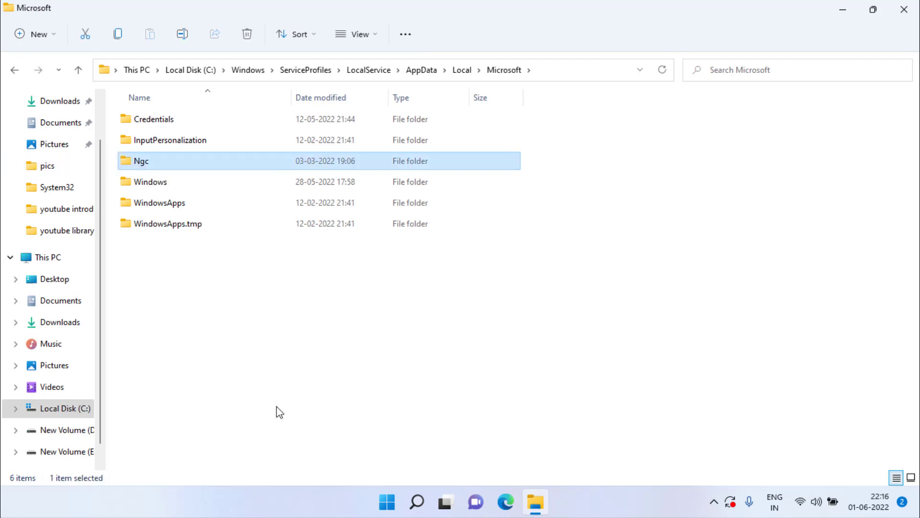
Try deleting the Ngc folder, then dismiss the access-denied message
right_click(143, 166)
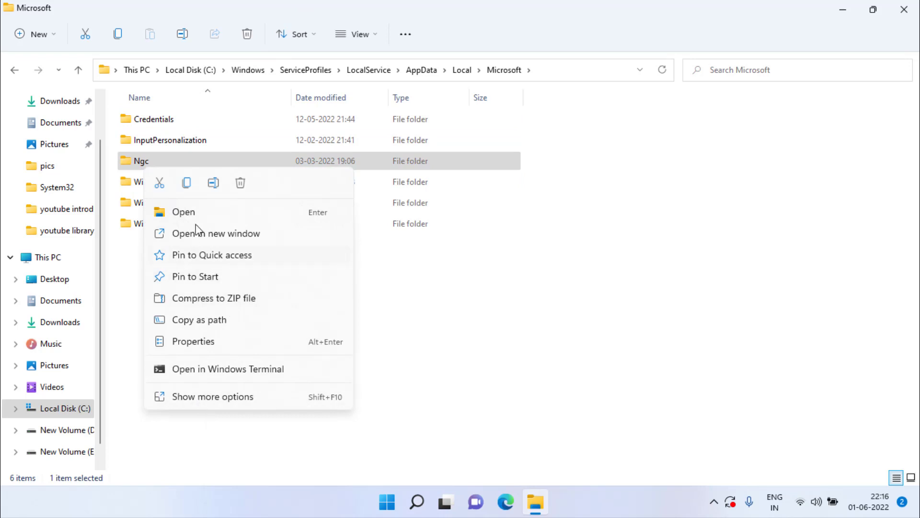
left_click(244, 183)
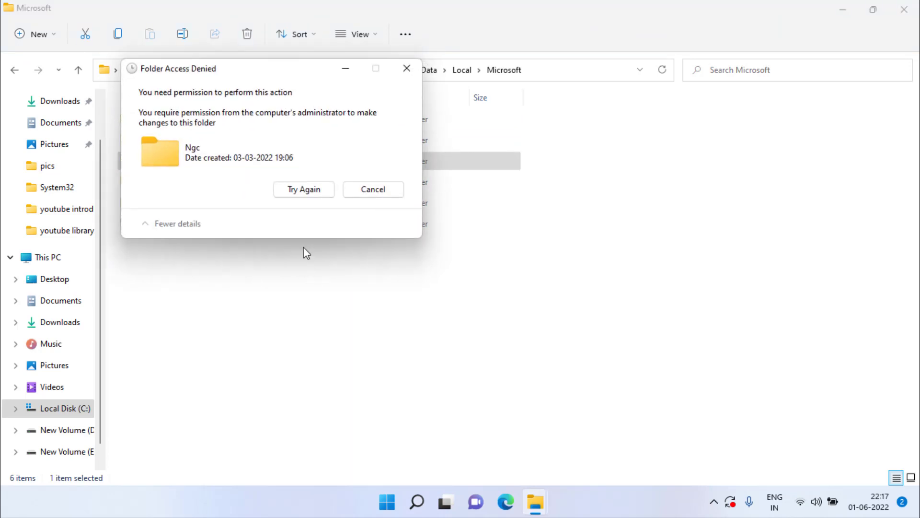
left_click(383, 192)
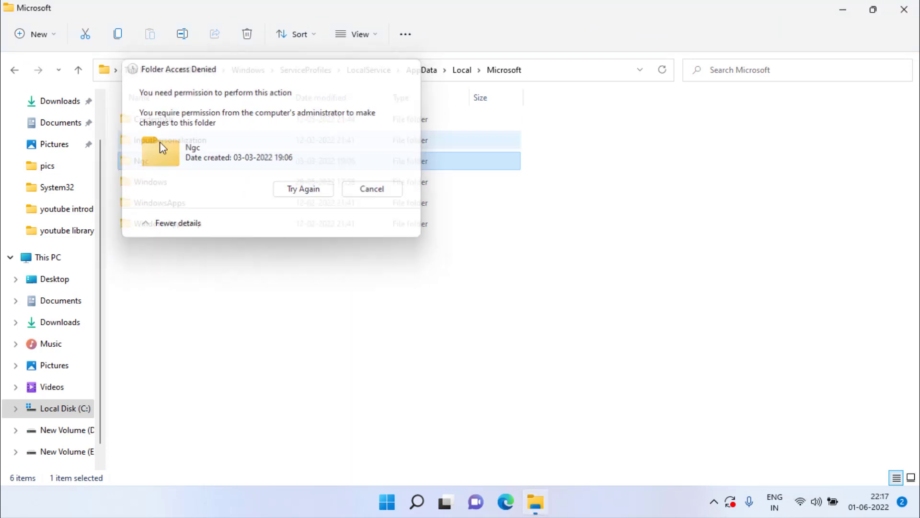
Open the Ngc folder's Advanced Security Settings from Properties > Security, continuing with administrator permissions
right_click(152, 168)
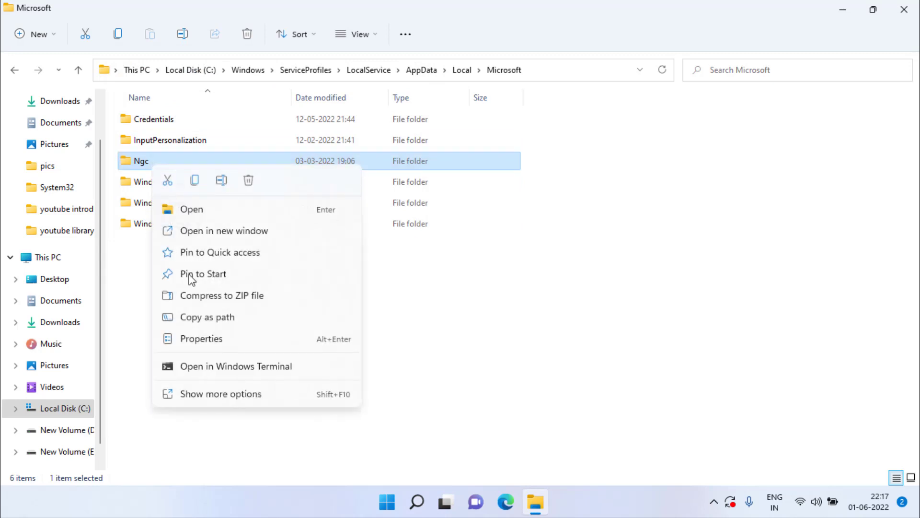
left_click(213, 340)
left_click(241, 188)
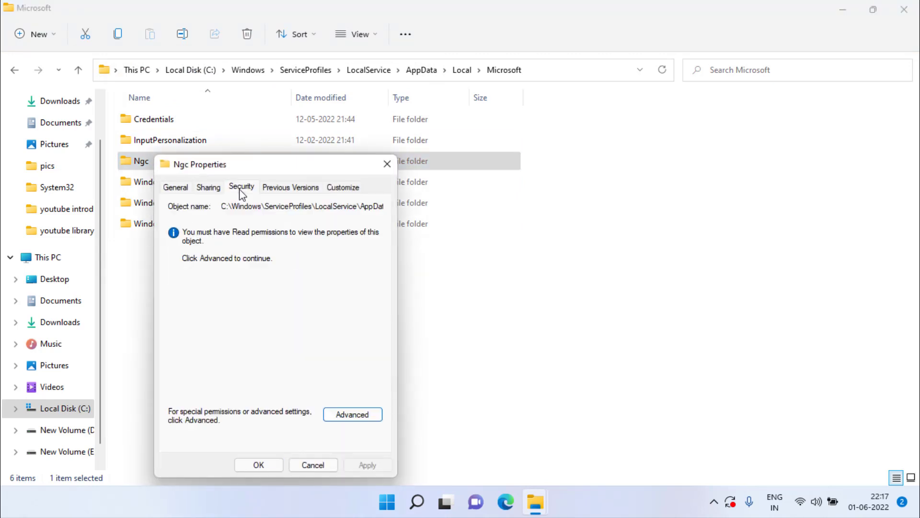
left_click(353, 414)
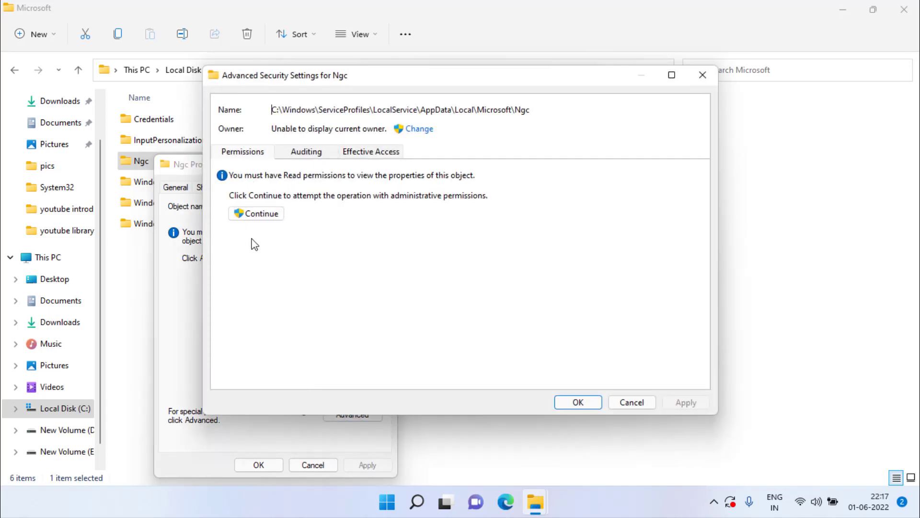
left_click(253, 214)
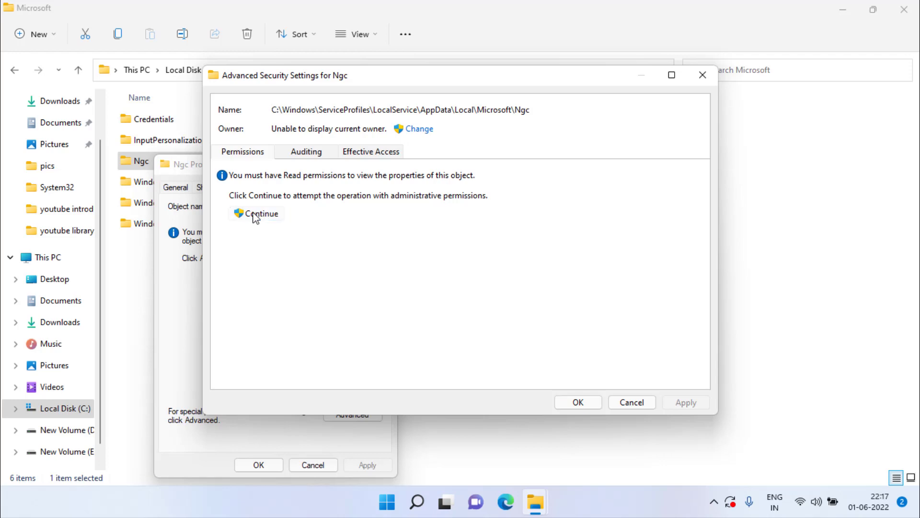
Search all users with Find Now and choose your own account as Ngc's new owner
left_click(408, 128)
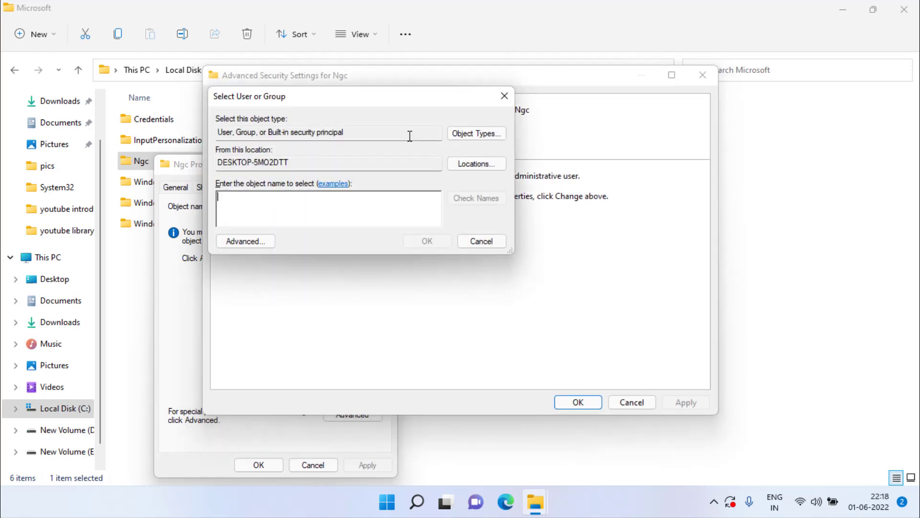
left_click(233, 242)
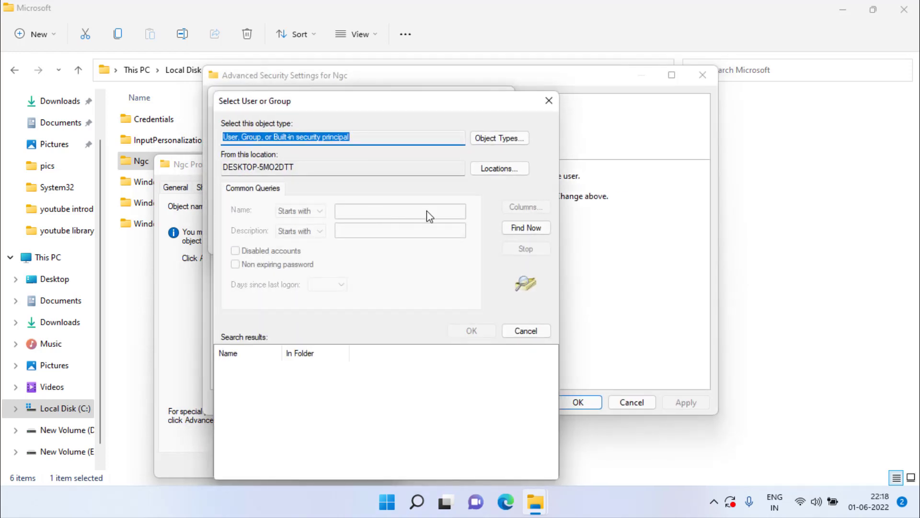
left_click(527, 228)
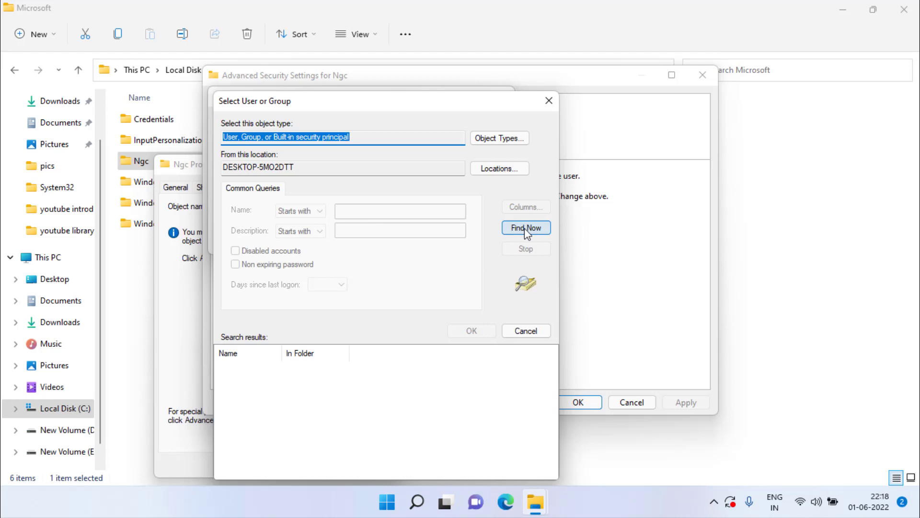
double_click(290, 352)
left_click(260, 418)
scroll(260, 420, "down", 2)
scroll(259, 421, "up", 1)
scroll(260, 426, "down", 11)
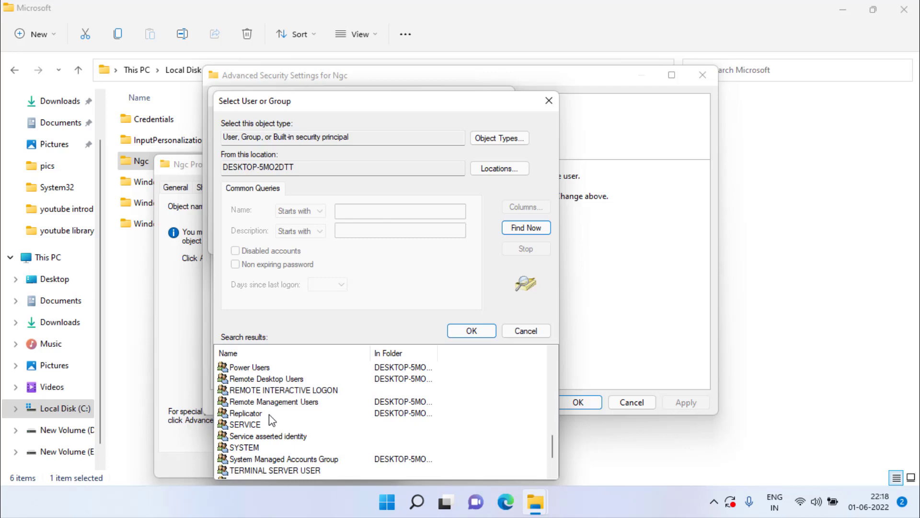
scroll(269, 414, "down", 1)
double_click(247, 459)
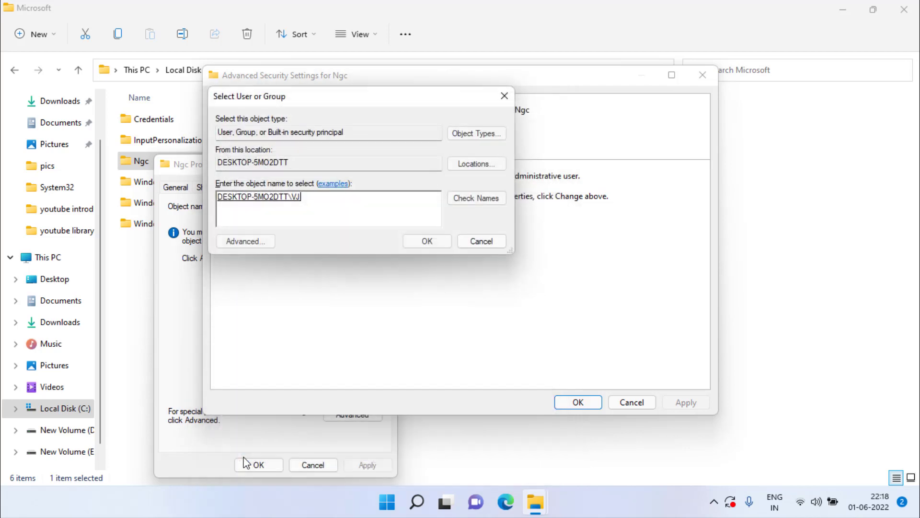
left_click(421, 245)
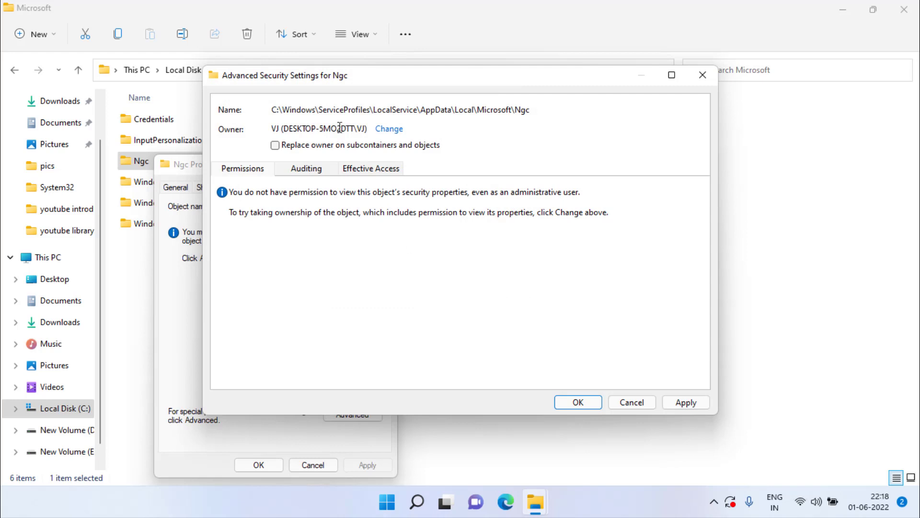
Apply the owner change to all subcontainers with full control, then close the security windows
left_click(275, 145)
left_click(687, 403)
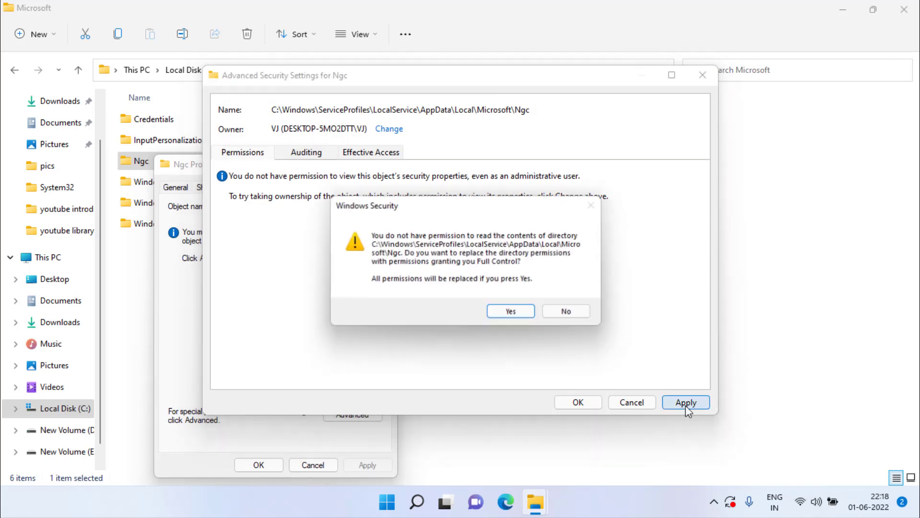
left_click(513, 312)
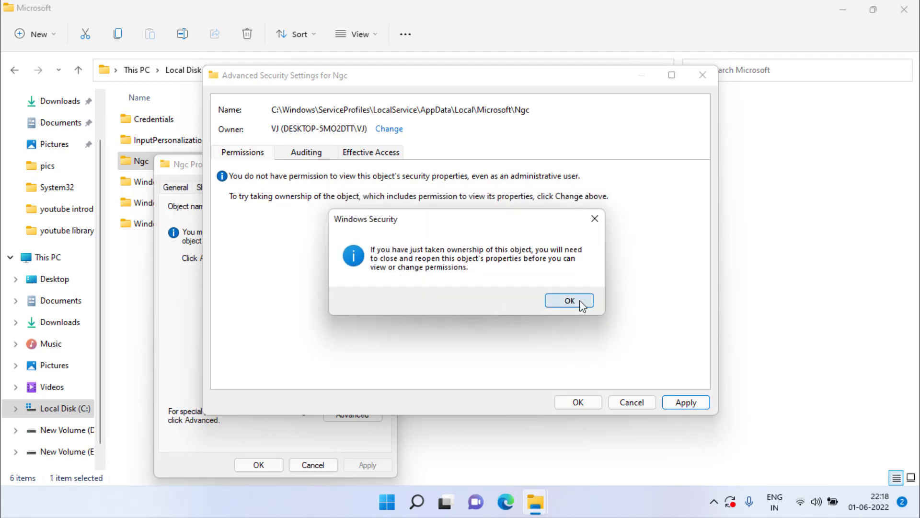
left_click(581, 304)
left_click(577, 402)
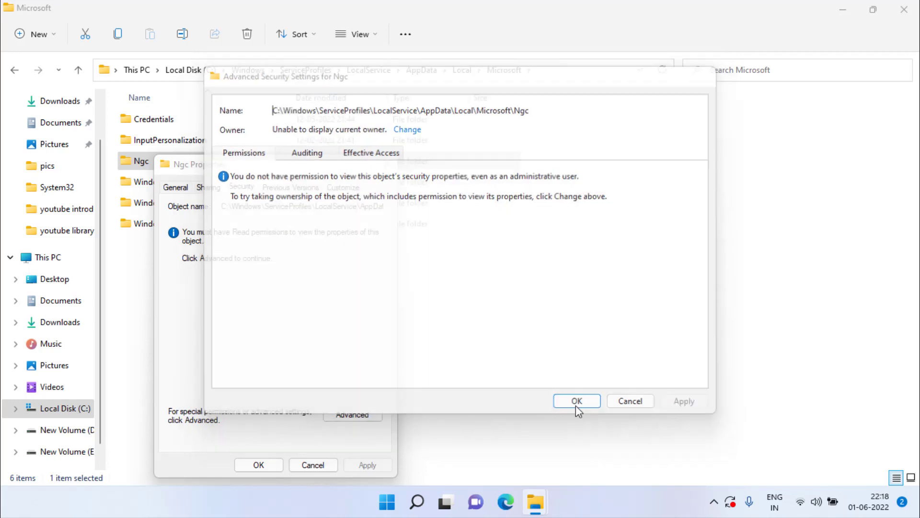
left_click(249, 465)
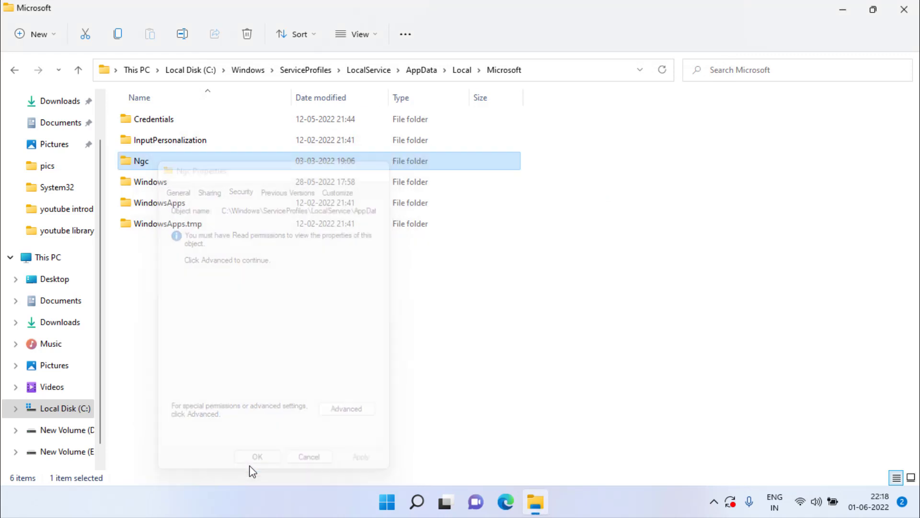
Delete the Ngc folder from its context menu and close File Explorer
right_click(150, 154)
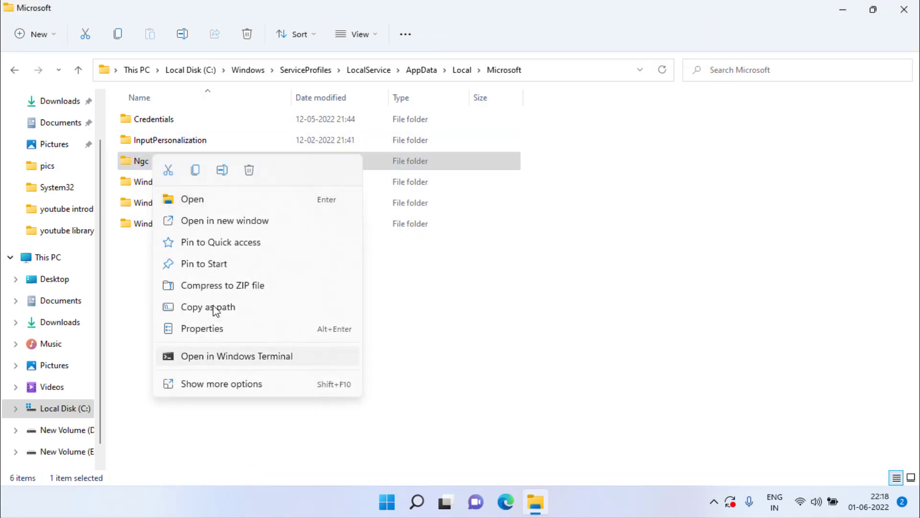
left_click(249, 176)
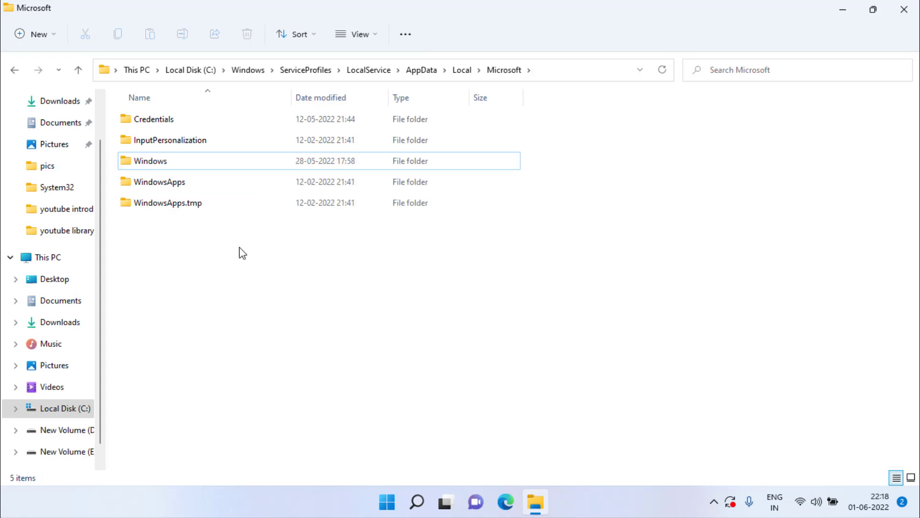
left_click(913, 4)
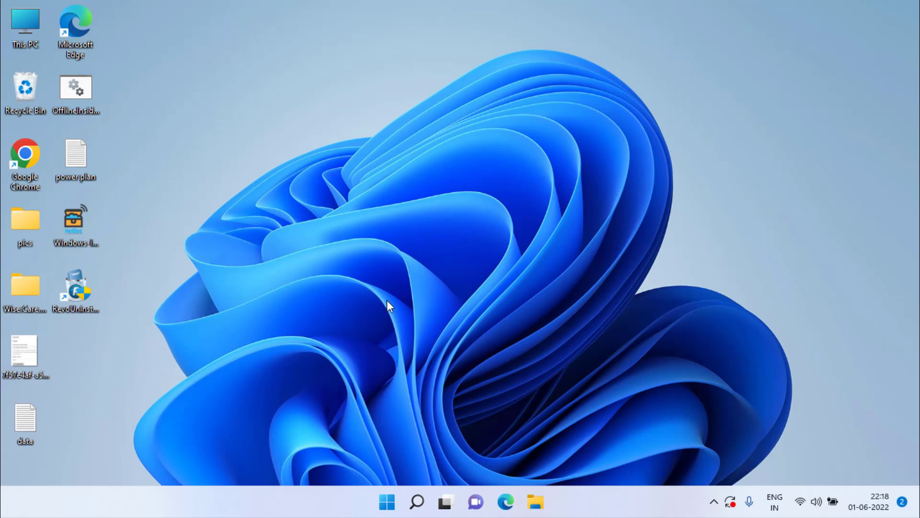
Open Settings with Win+I and view the Accounts > Access work or school page
key("super+i")
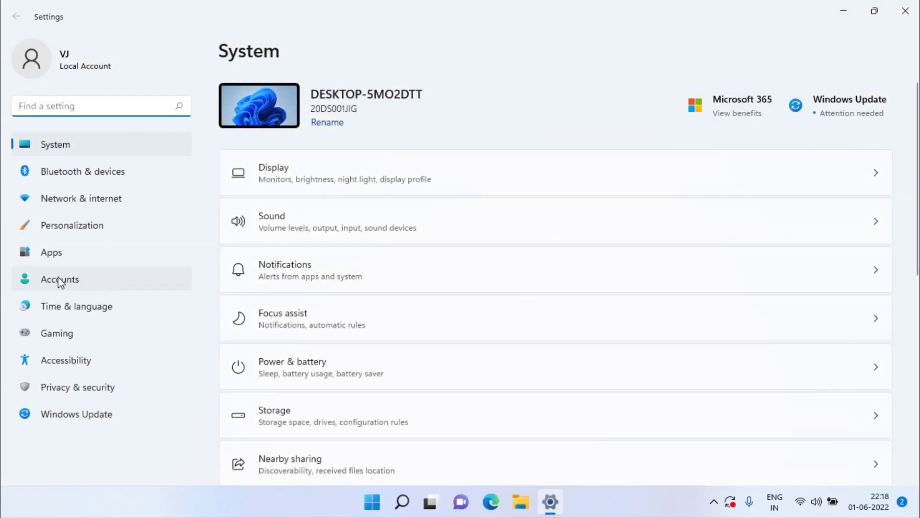
left_click(60, 280)
scroll(623, 295, "down", 1)
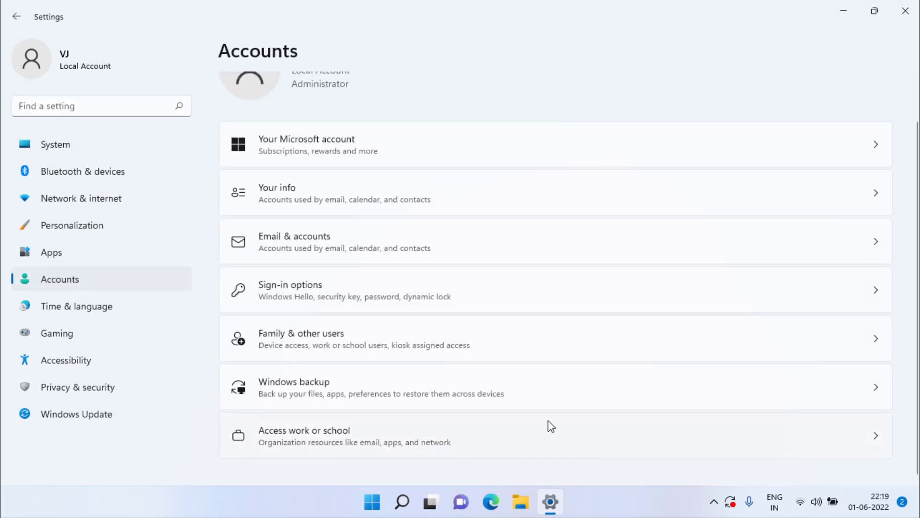
left_click(487, 431)
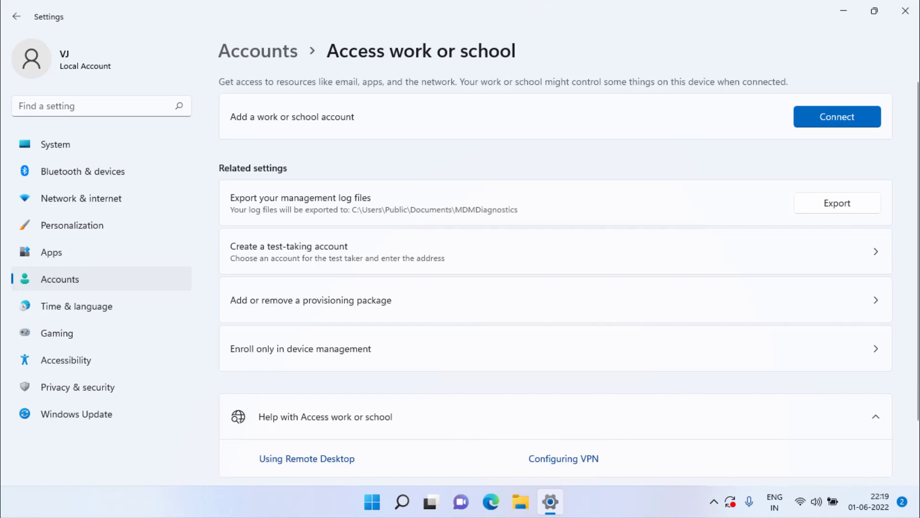
Check Your info for the local account, then return to the Accounts overview
left_click(62, 284)
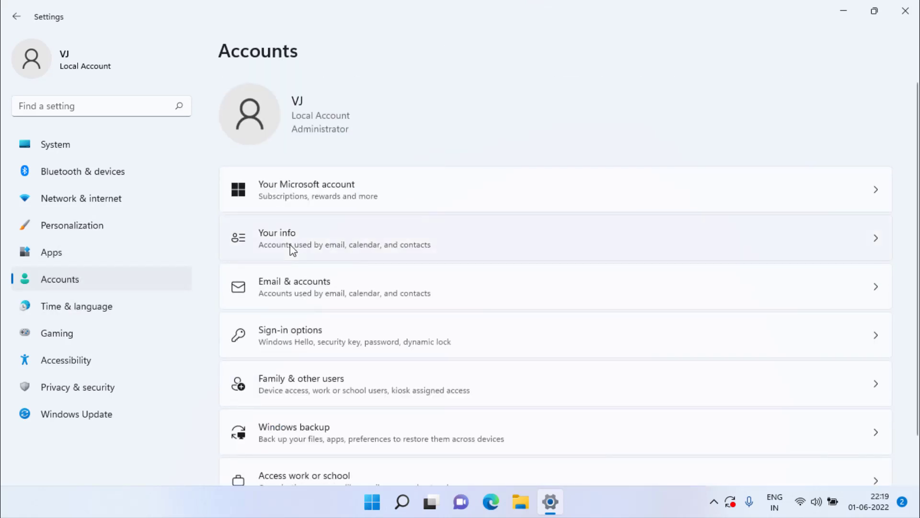
left_click(293, 249)
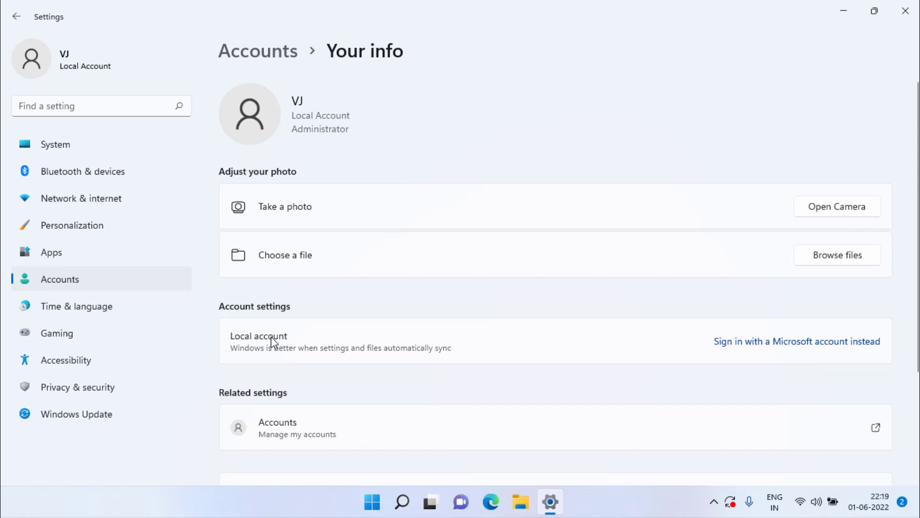
left_click(86, 278)
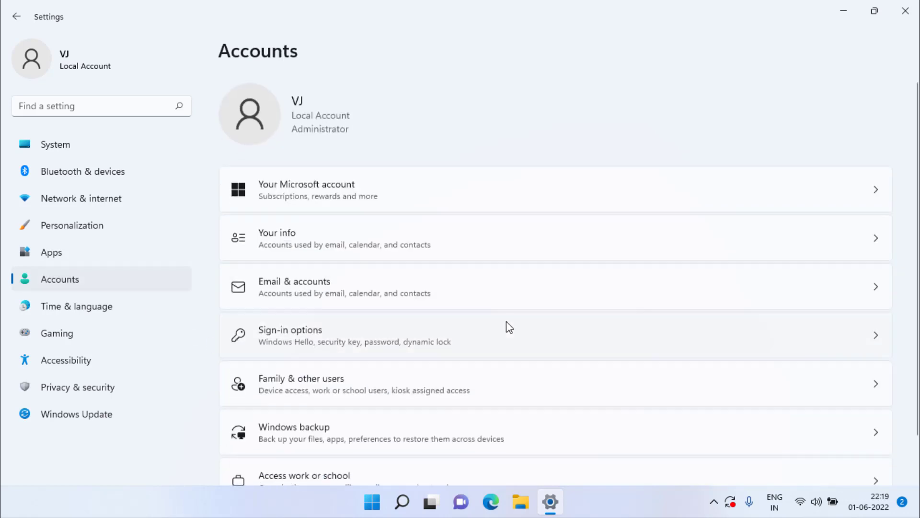
scroll(513, 335, "down", 2)
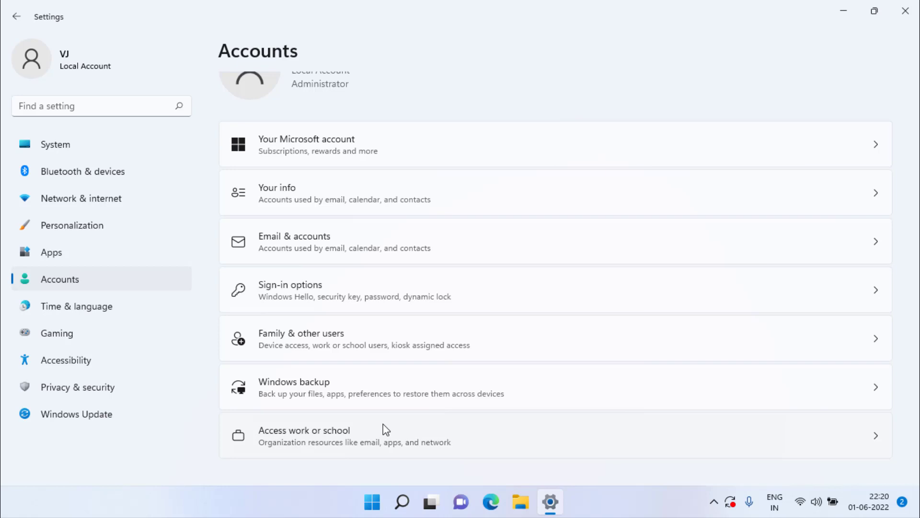
Close the Windows Settings window
left_click(905, 11)
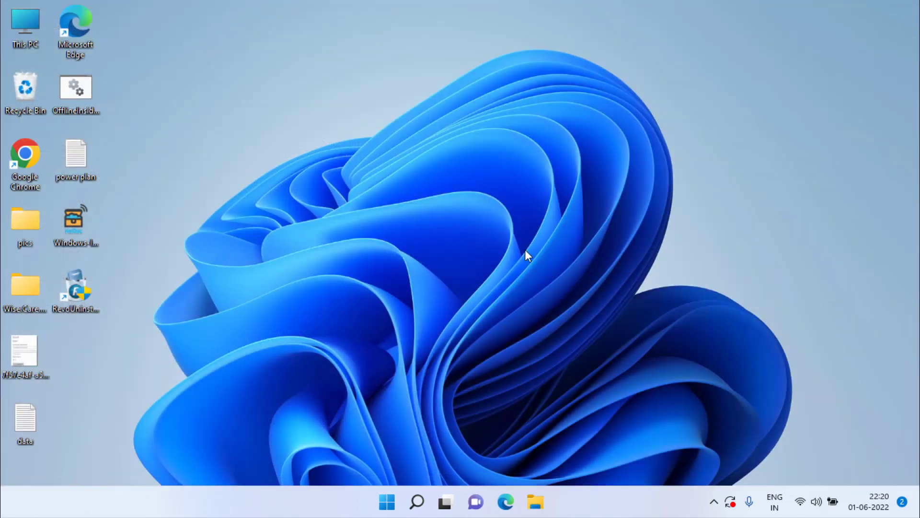